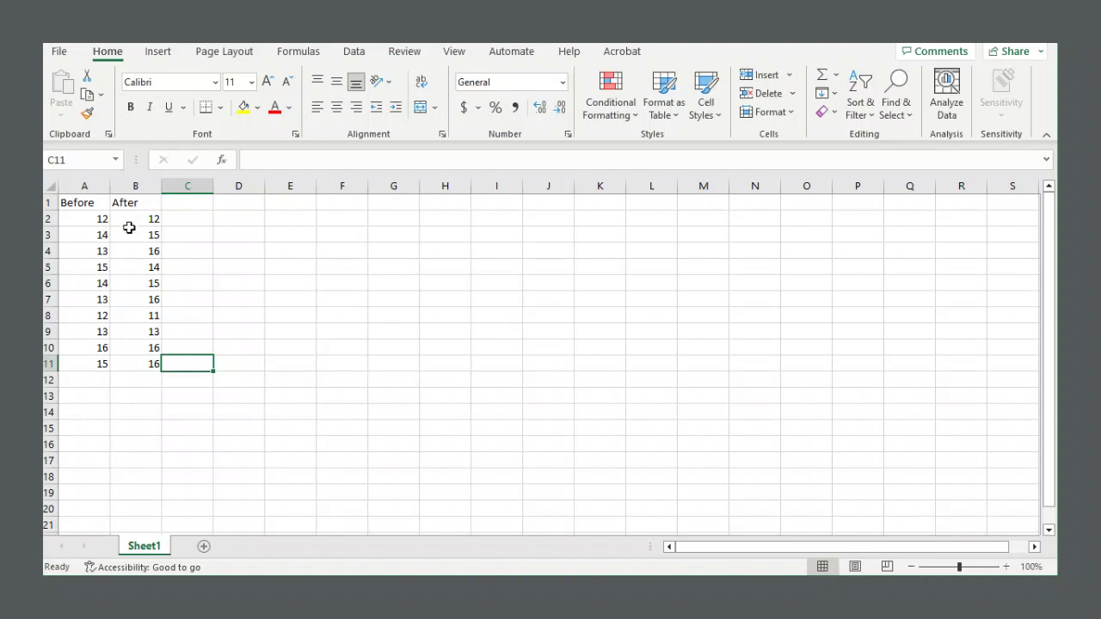
Select and inspect the Before and After data in columns A and B, row by row.
left_click_drag(94, 203, 135, 360)
left_click(277, 291)
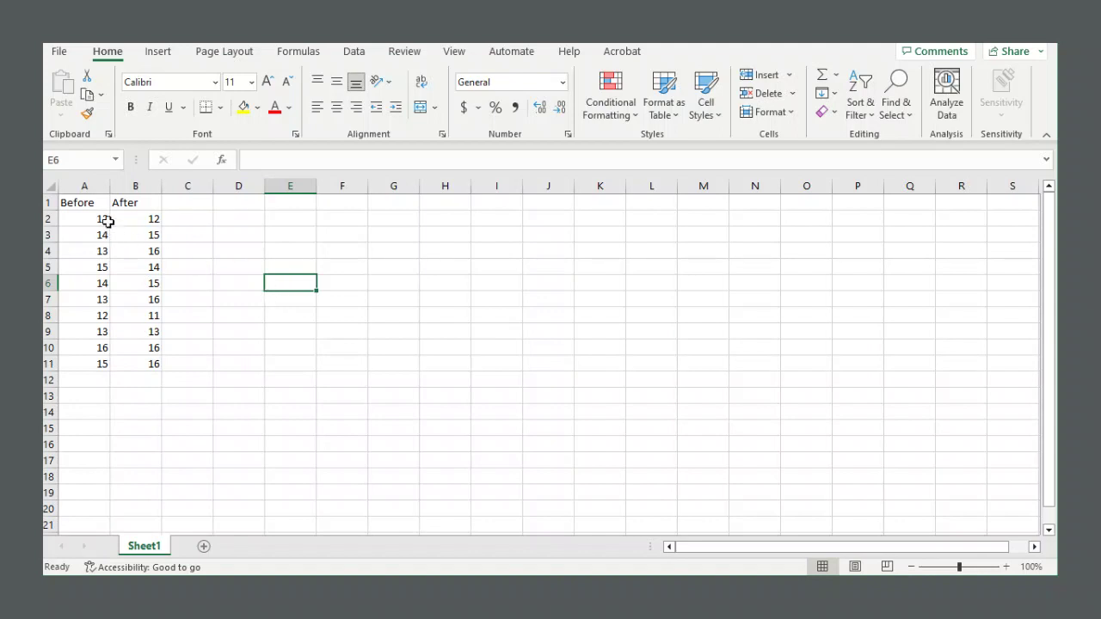
left_click_drag(91, 200, 134, 357)
left_click(254, 283)
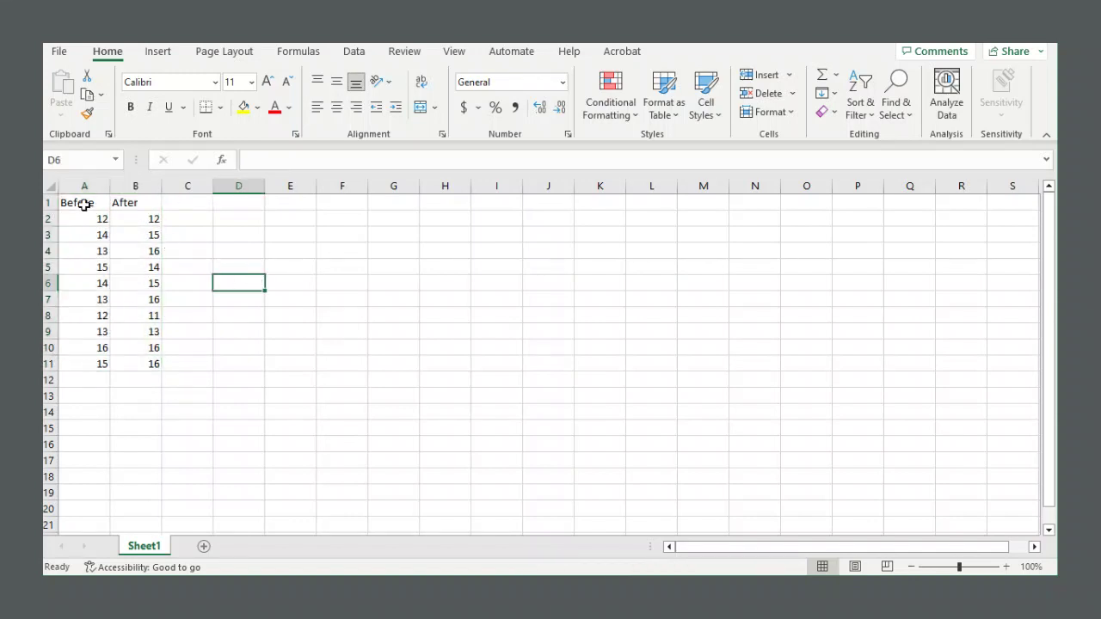
left_click_drag(83, 203, 74, 355)
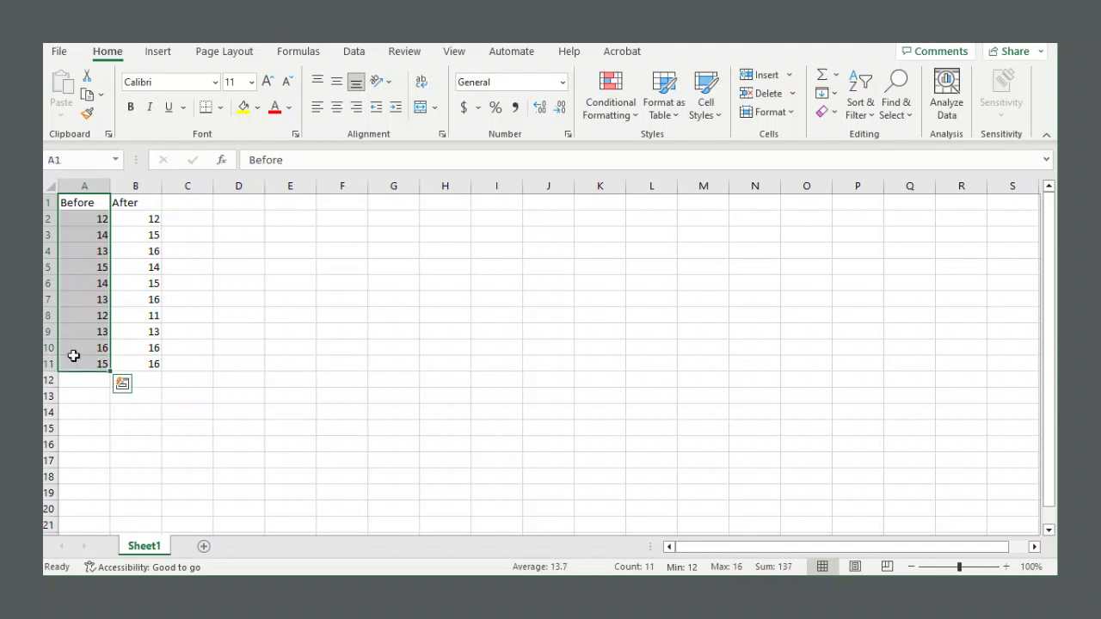
left_click_drag(141, 201, 129, 366)
left_click(128, 279)
left_click_drag(86, 216, 120, 364)
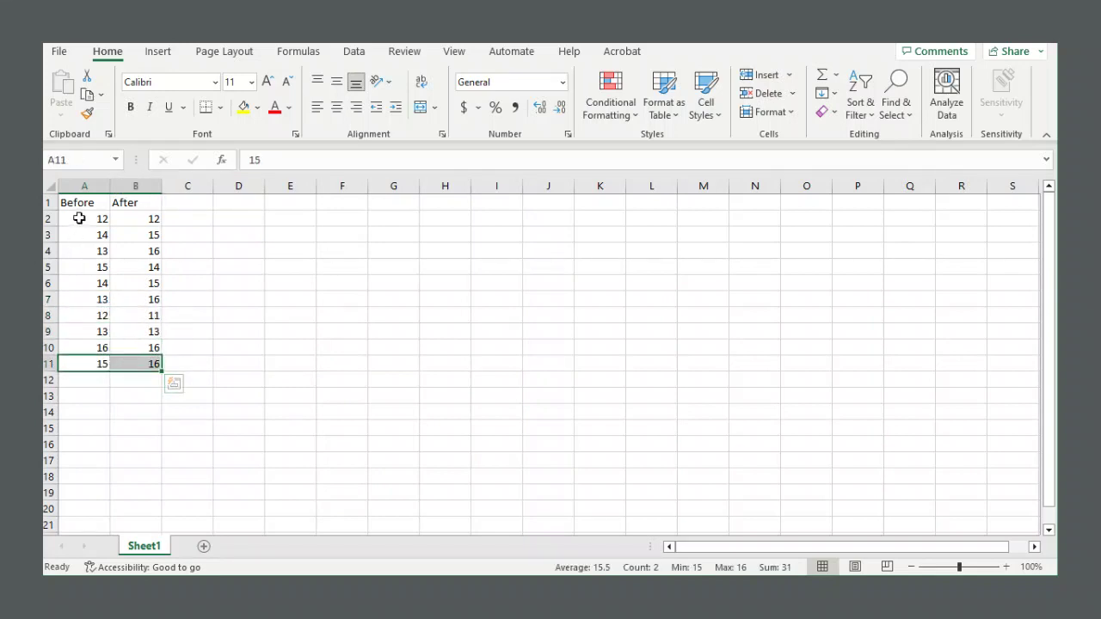
left_click_drag(81, 216, 140, 217)
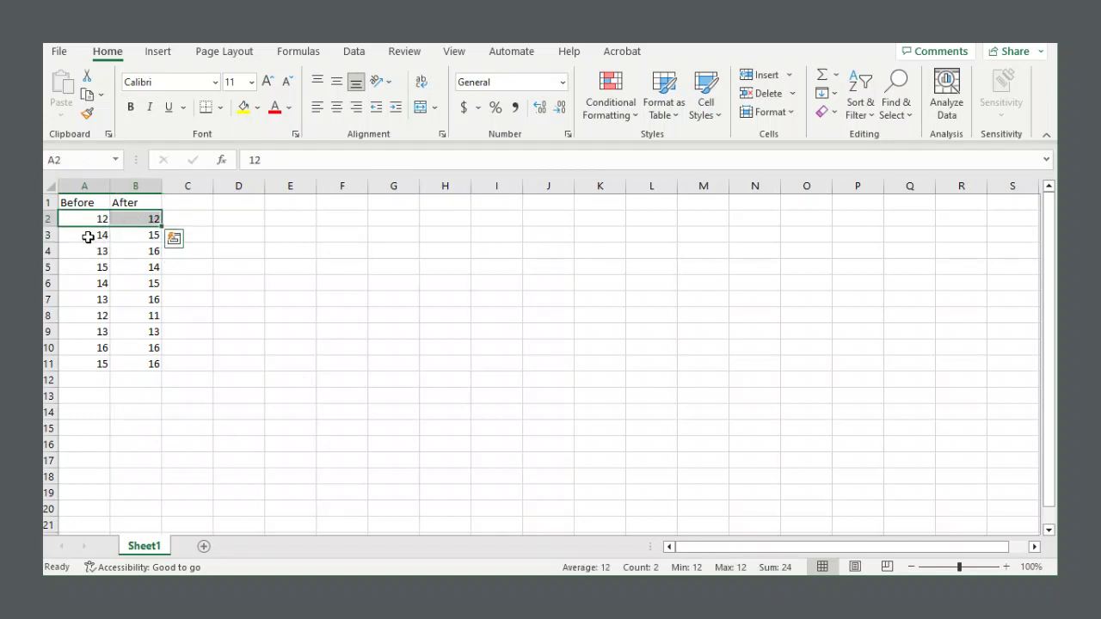
left_click(88, 237)
left_click_drag(81, 238, 121, 249)
left_click(252, 242)
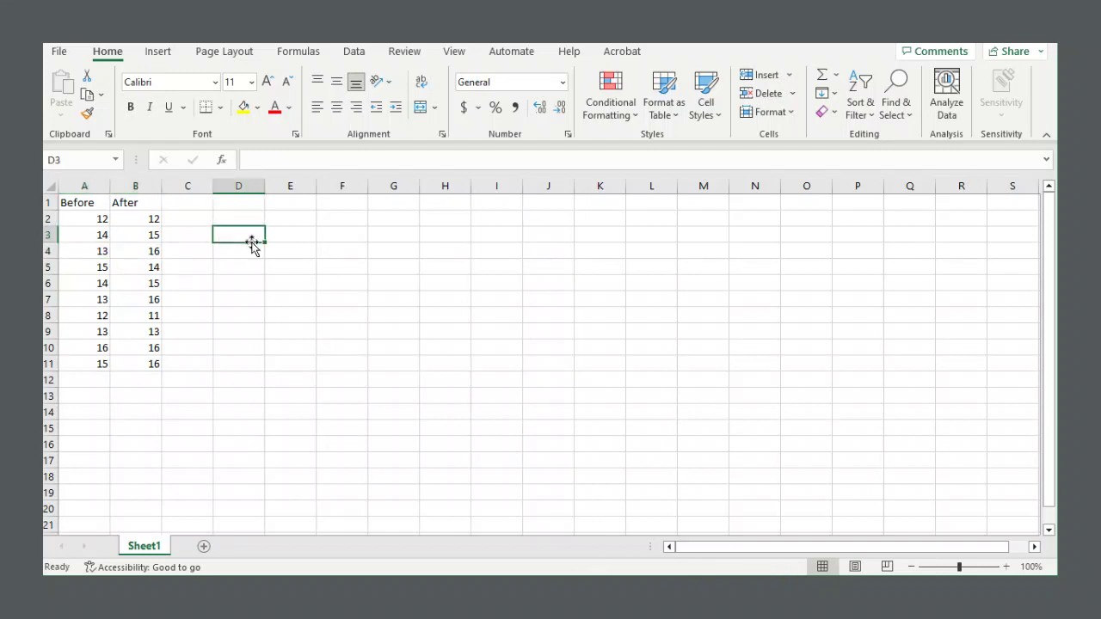
From Data Analysis on the Data tab, choose 't-Test: Paired Two Sample for Means'.
left_click(355, 54)
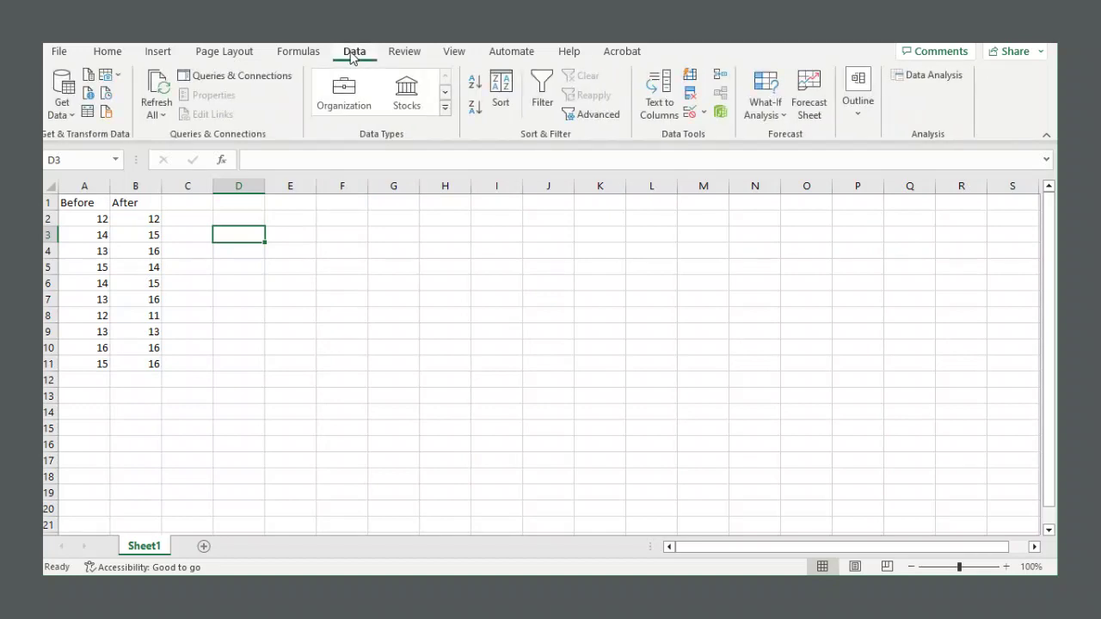
left_click(920, 78)
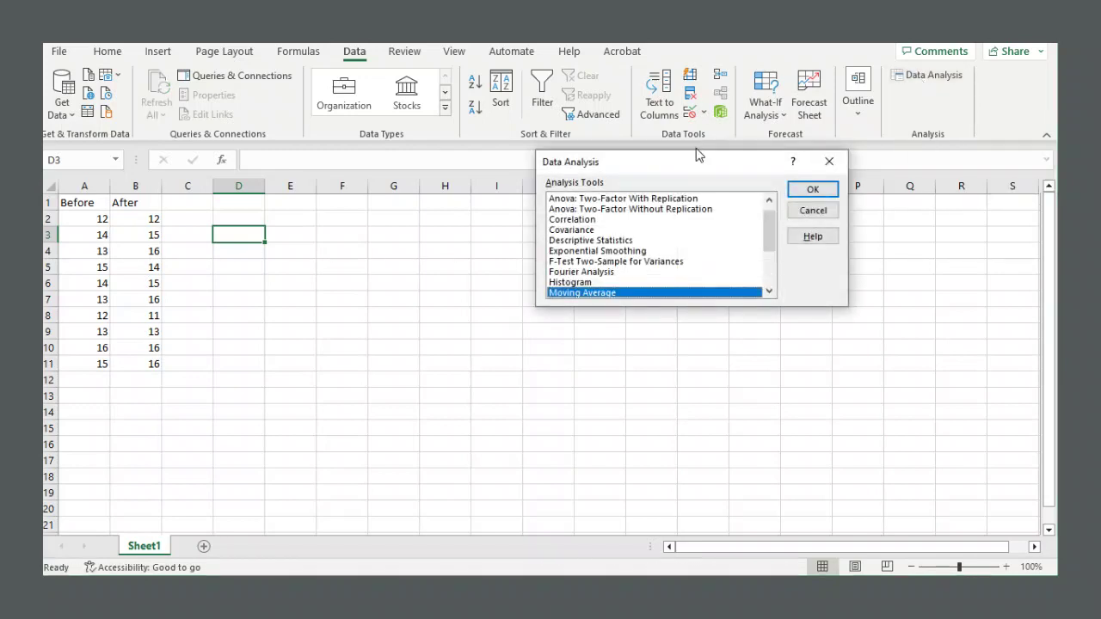
left_click_drag(697, 156, 619, 148)
scroll(572, 249, "down", 3)
scroll(571, 250, "up", 3)
scroll(572, 250, "down", 3)
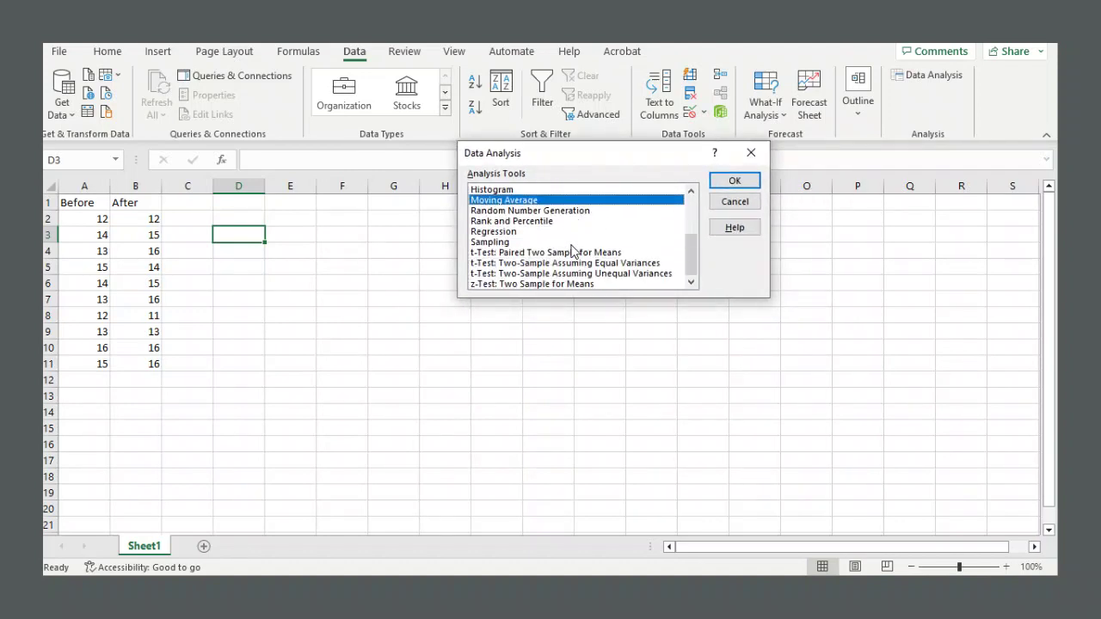
left_click(535, 255)
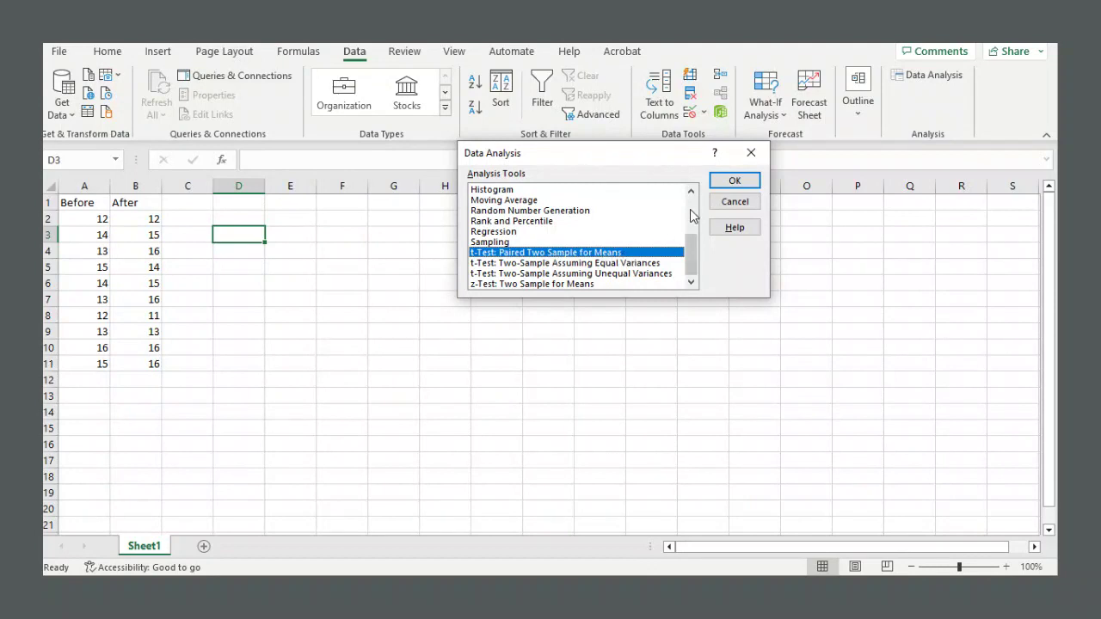
left_click(727, 185)
Set Variable 1 Range to $A$2:$A$11 and Variable 2 Range to $B$2:$B$11.
mouse_move(561, 125)
left_mouse_down()
mouse_move(645, 206)
mouse_move(597, 120)
mouse_move(560, 142)
left_mouse_up()
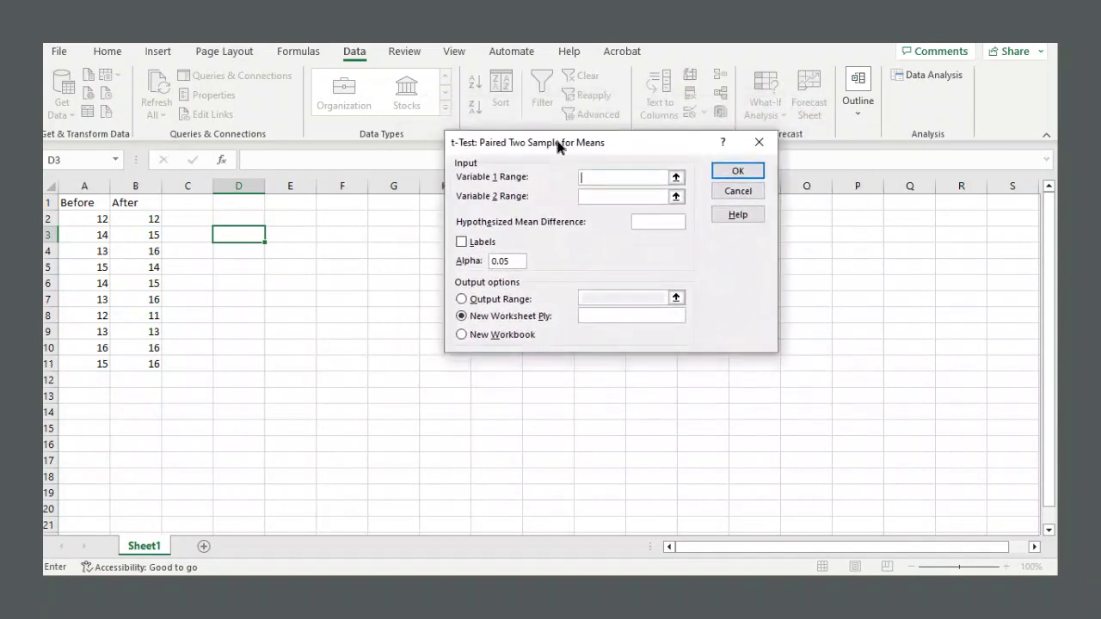
left_click(675, 177)
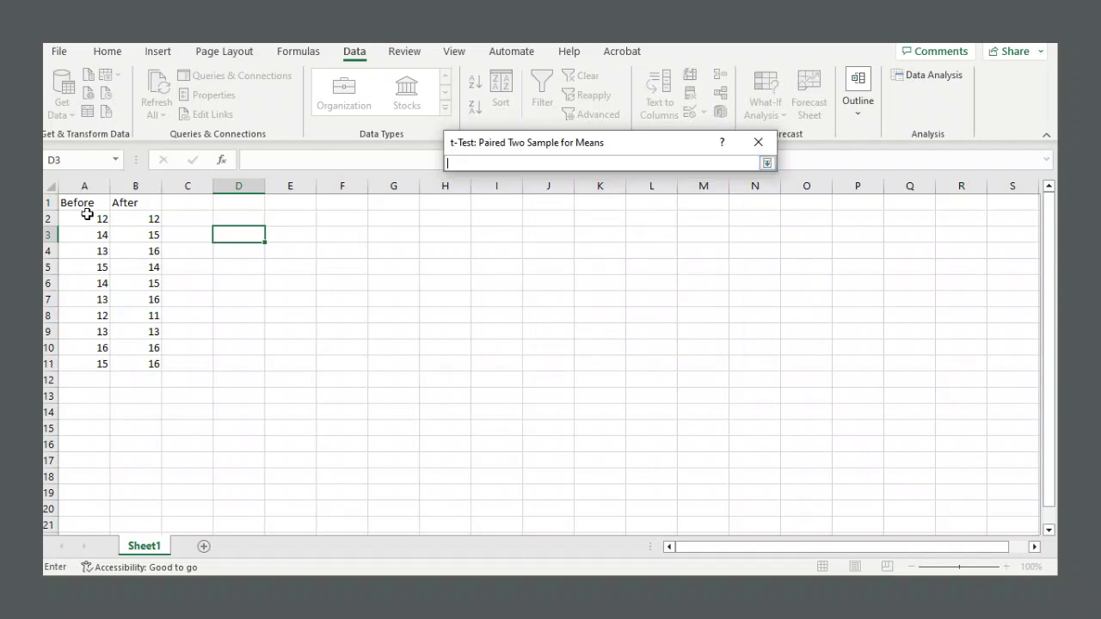
left_click_drag(83, 217, 86, 361)
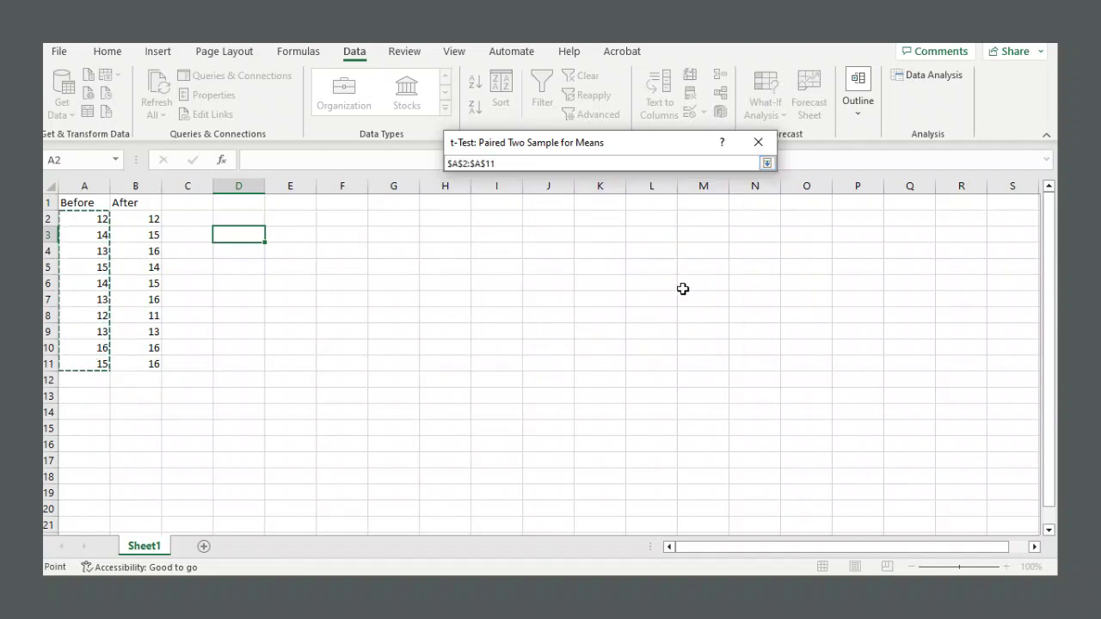
left_click(768, 164)
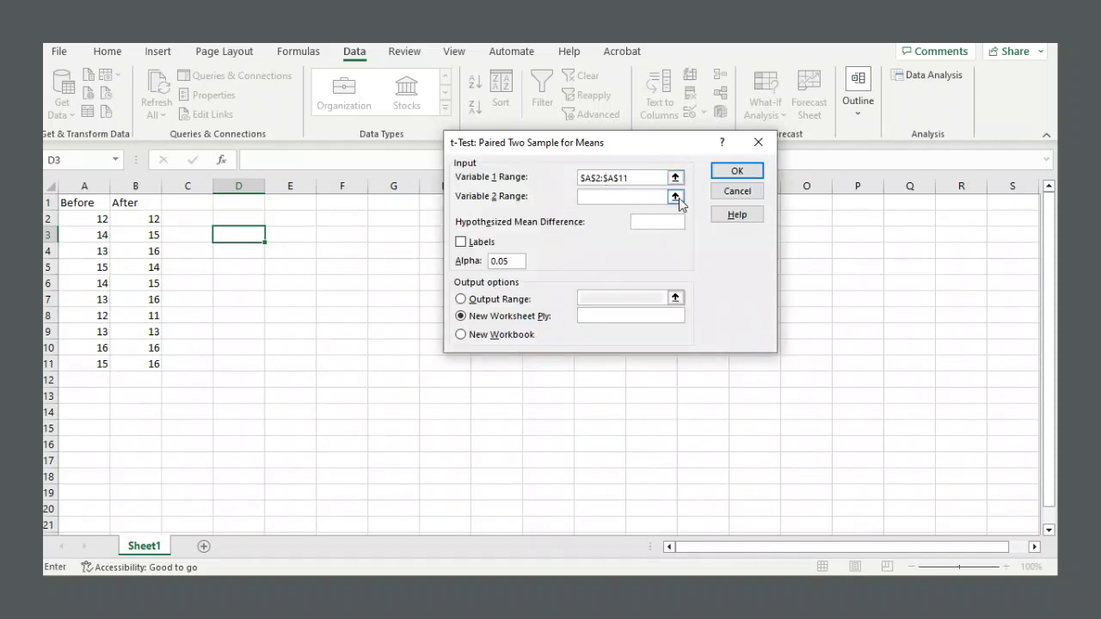
left_click(676, 196)
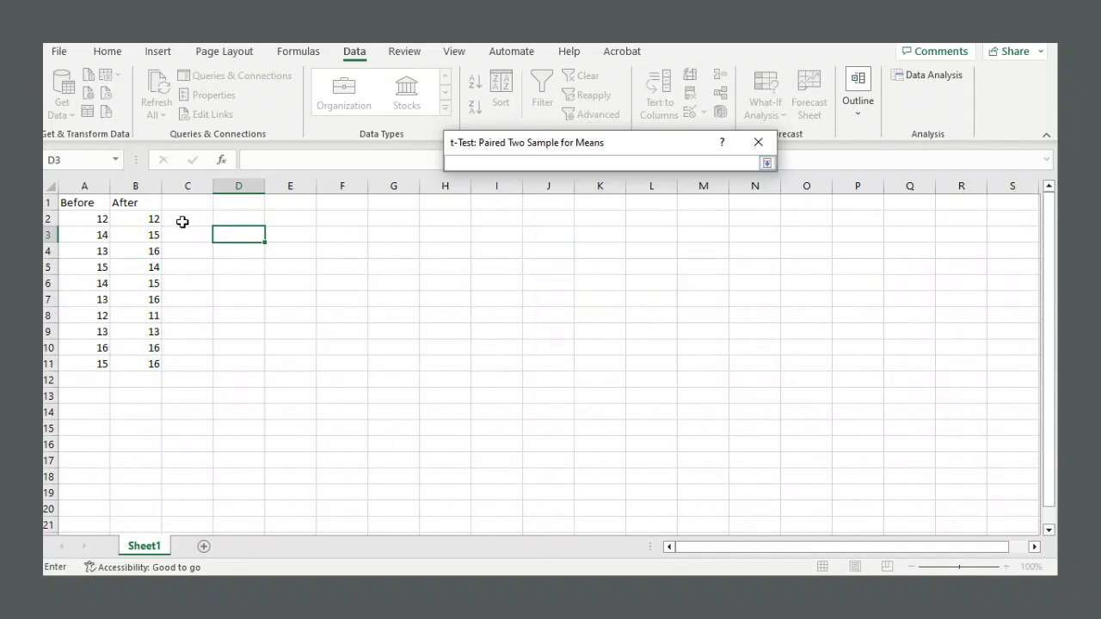
left_click_drag(135, 219, 137, 358)
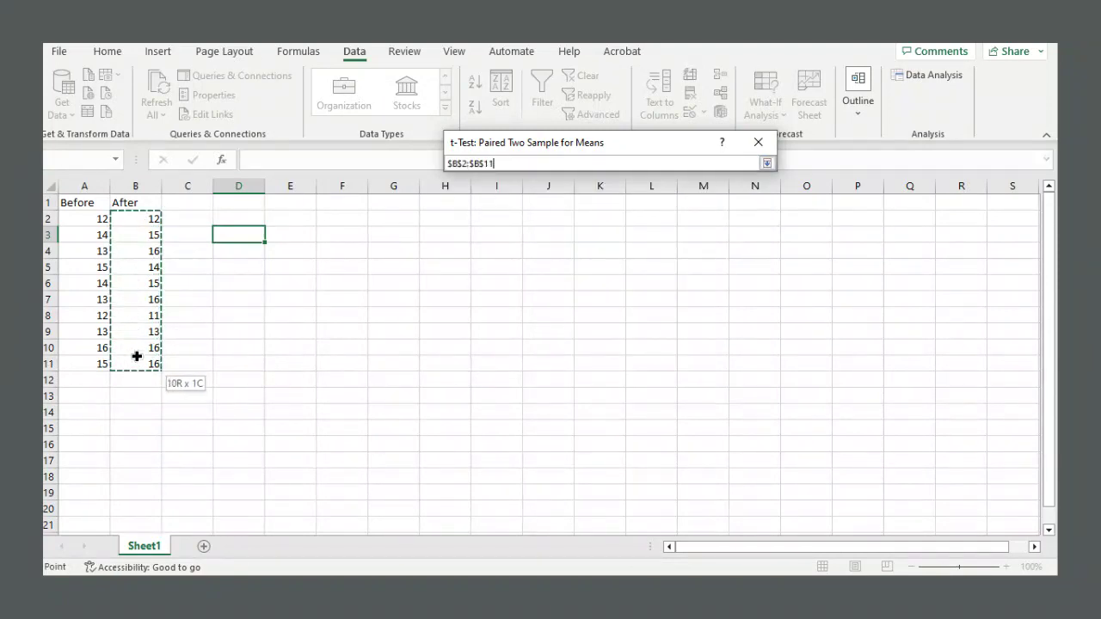
left_click(766, 163)
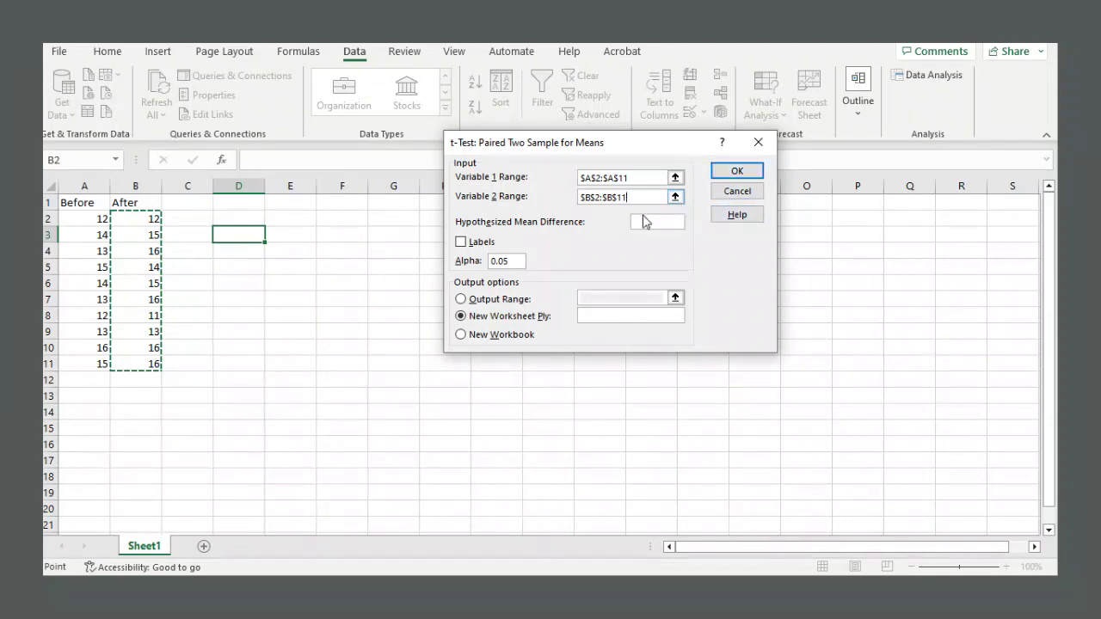
Use hypothesized mean difference 0, alpha 0.05 and output range $D$1, then run the test.
left_click(649, 223)
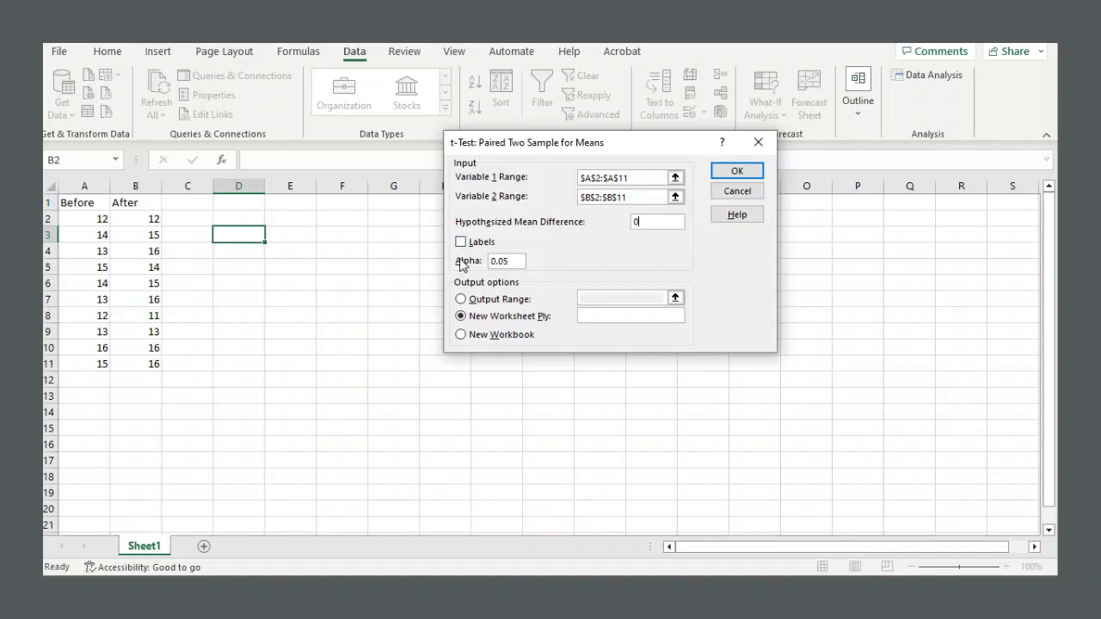
double_click(508, 262)
left_click(508, 262)
left_click(461, 299)
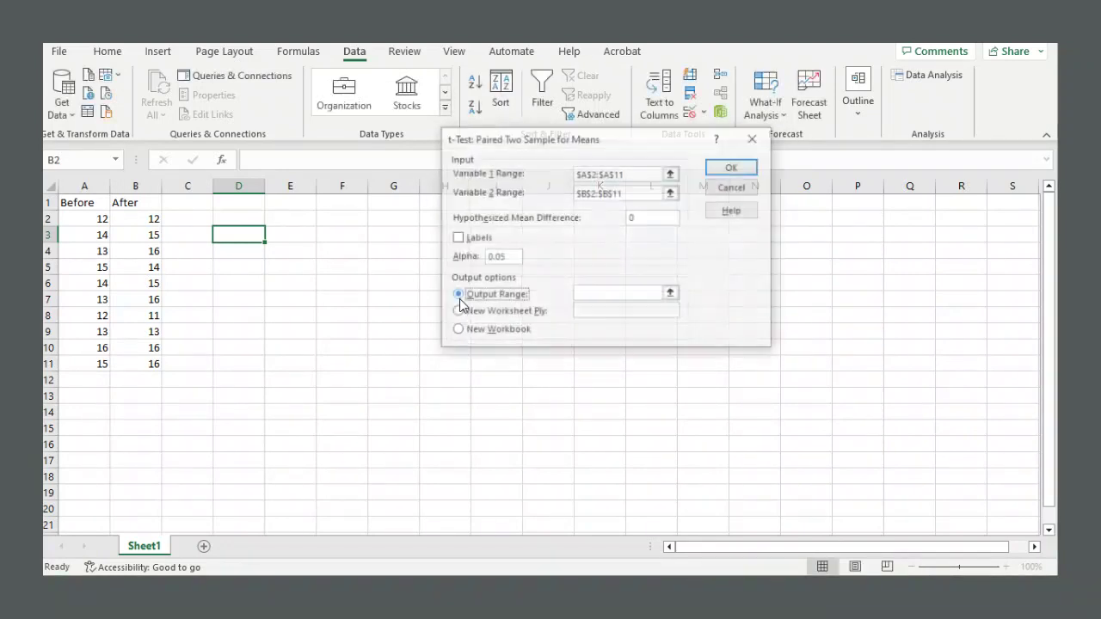
left_click(671, 294)
left_click(239, 204)
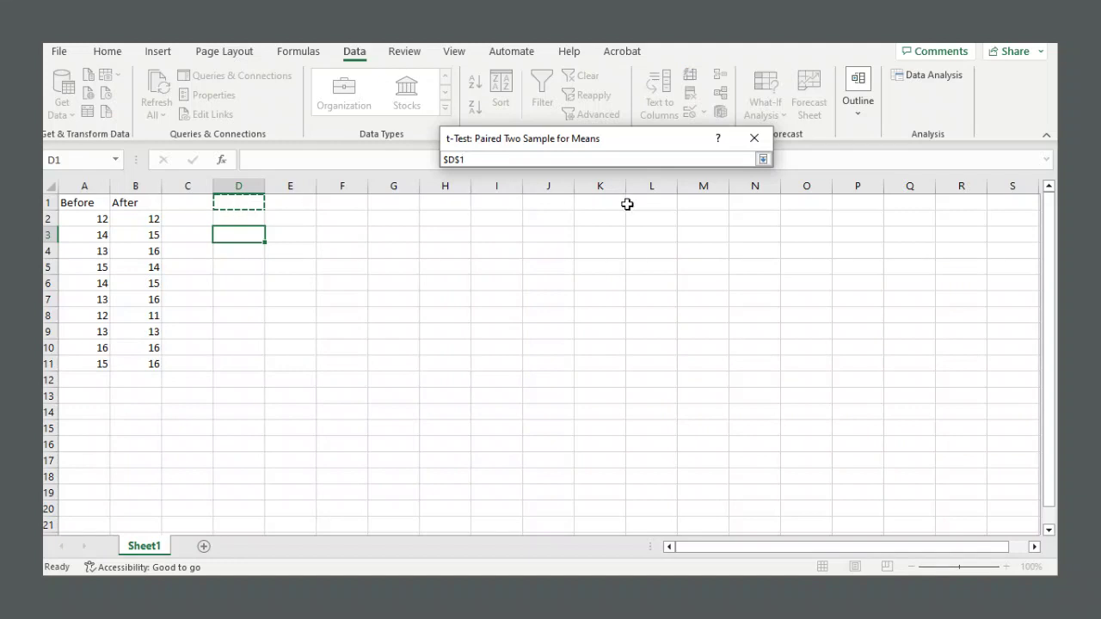
left_click(760, 160)
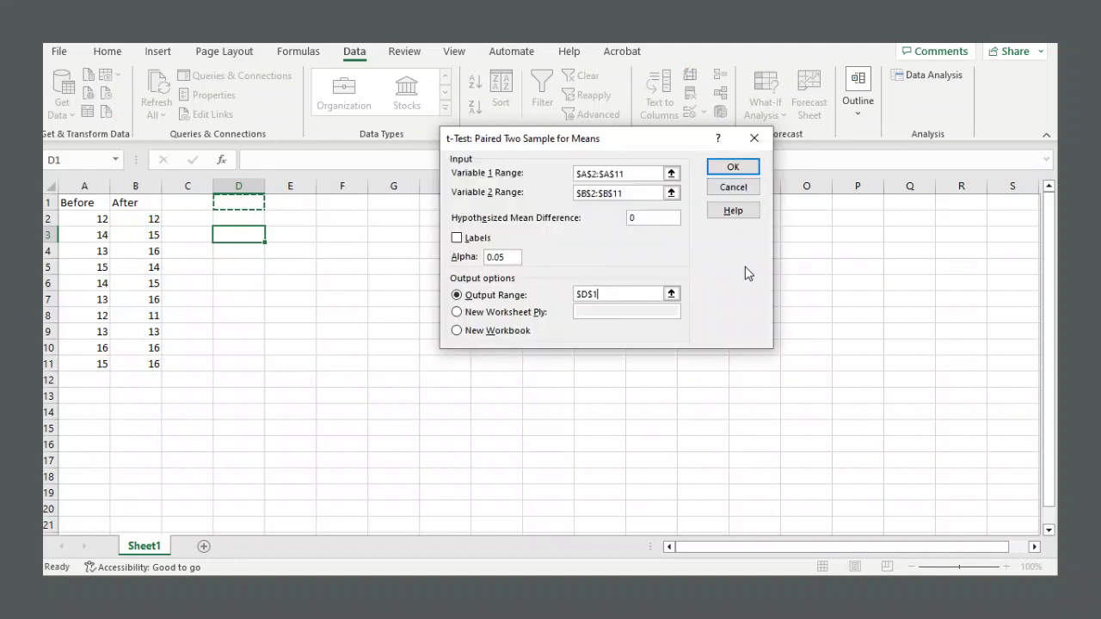
left_click(733, 167)
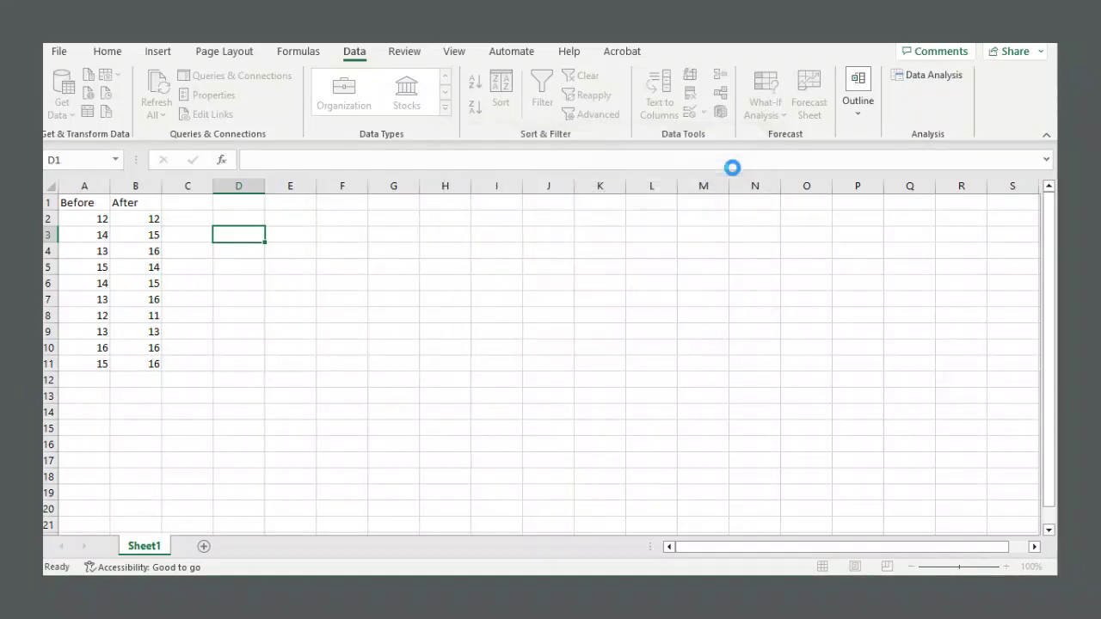
AutoFit columns D, E and F of the t-test output.
left_click(475, 297)
double_click(264, 185)
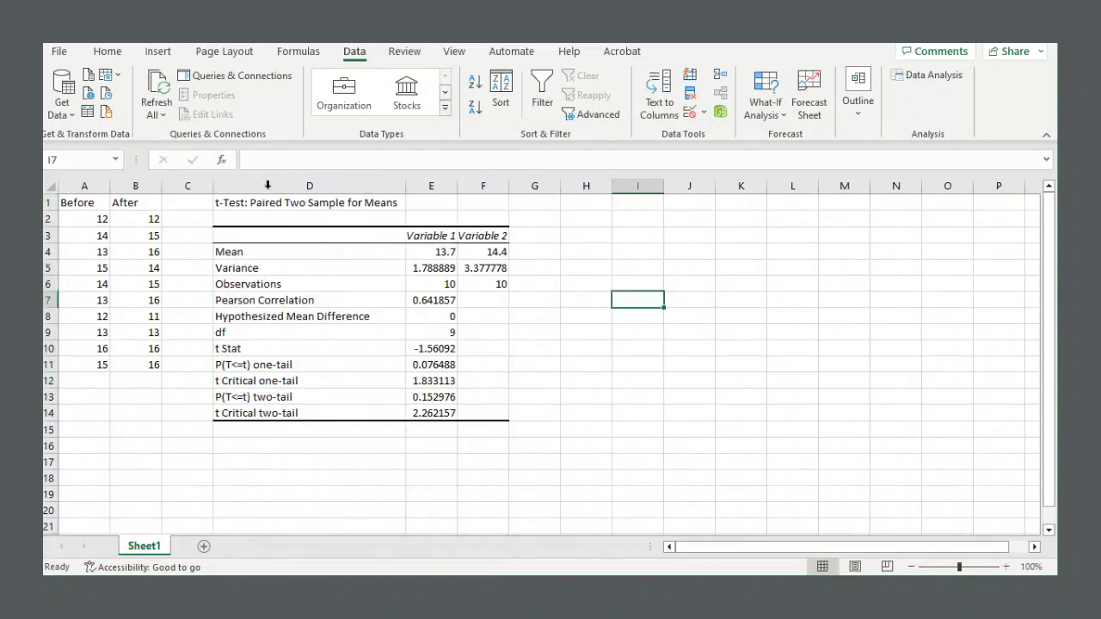
double_click(451, 185)
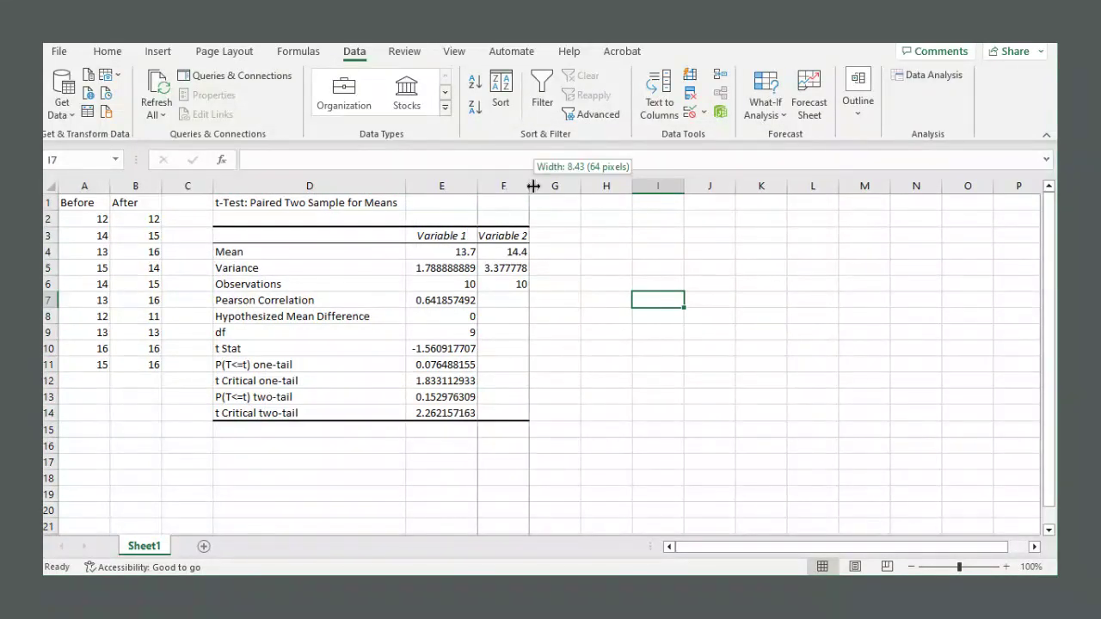
double_click(530, 186)
Review the means, variances, observations, Pearson Correlation, hypothesized mean difference and df values.
left_click_drag(431, 252, 521, 251)
left_click_drag(437, 267, 505, 267)
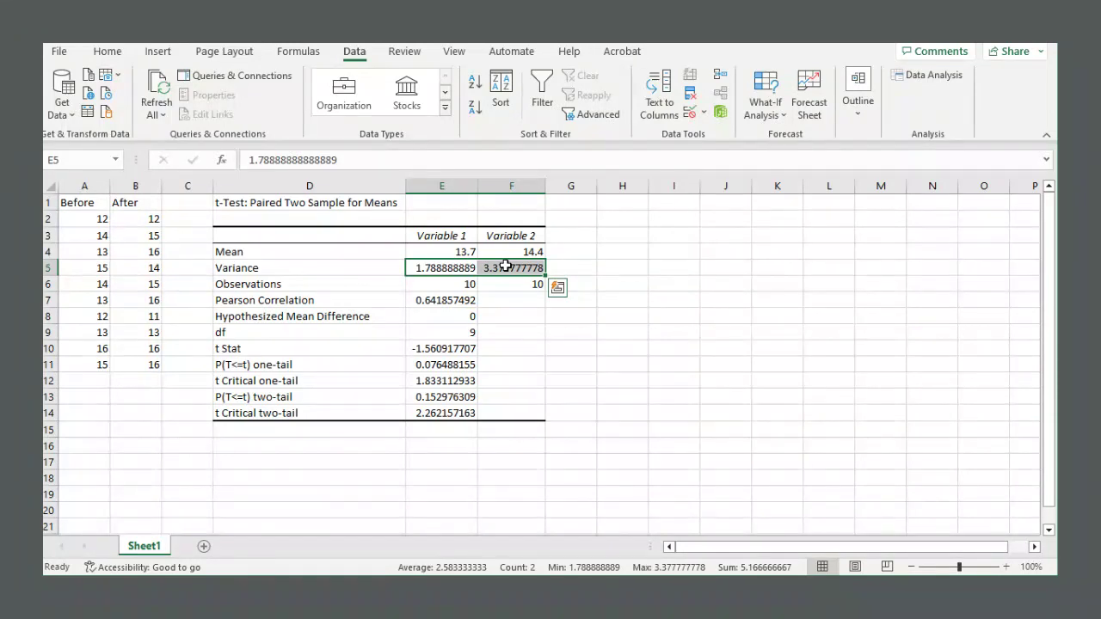
left_click_drag(451, 287, 504, 289)
left_click_drag(361, 300, 434, 294)
left_click(431, 301)
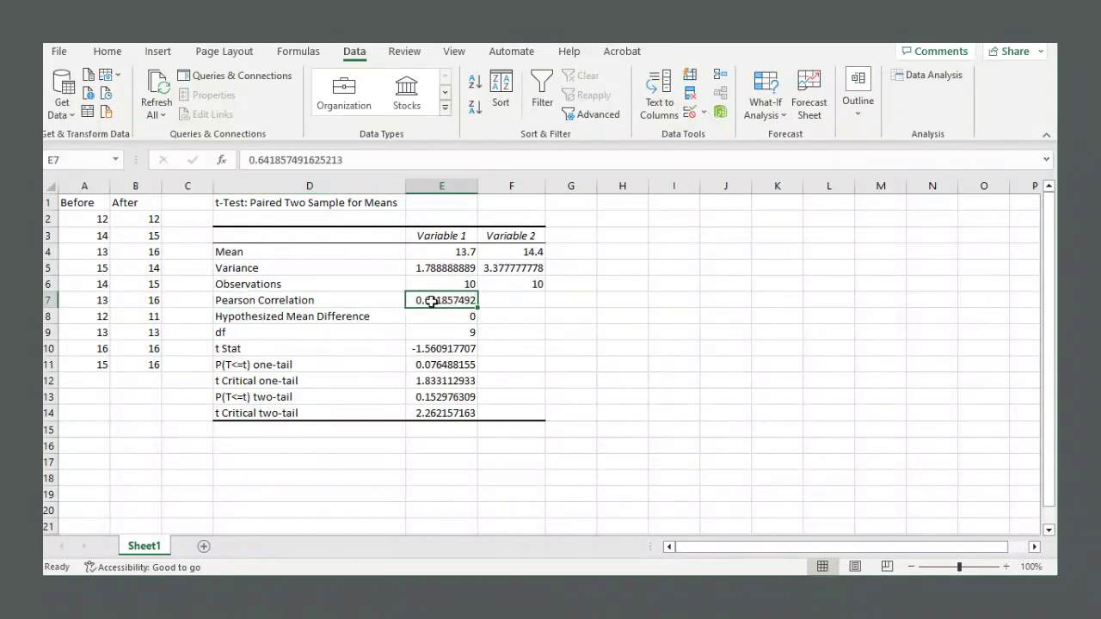
left_click_drag(352, 300, 432, 295)
left_click_drag(296, 317, 444, 318)
left_click(445, 317)
left_click_drag(297, 331, 444, 428)
left_click(430, 332)
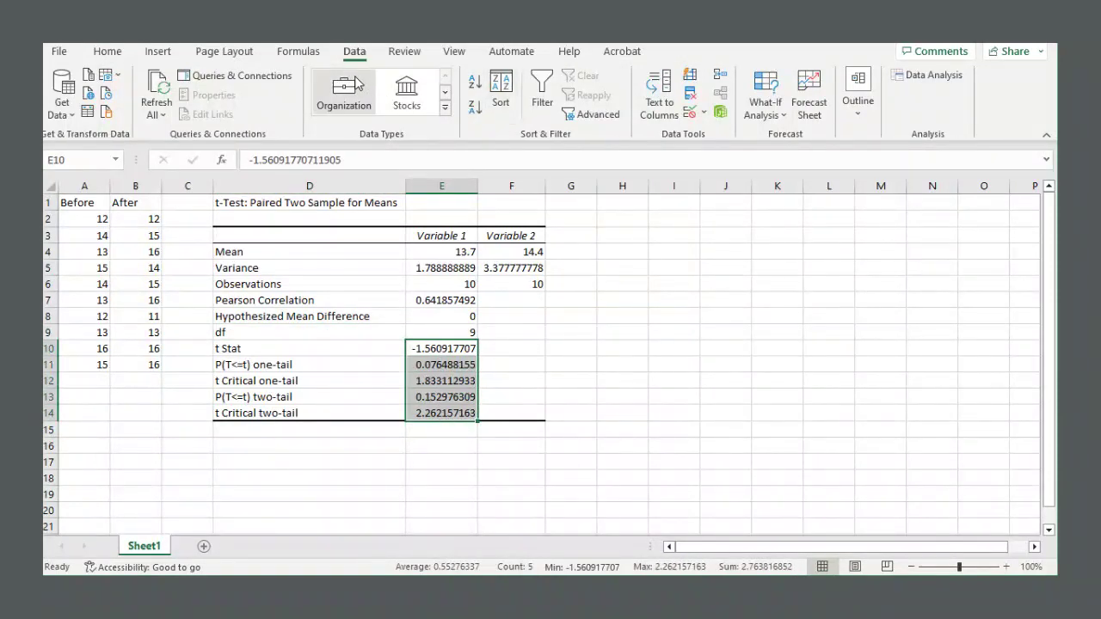
Round the t Stat through t Critical two-tail results to three decimals and autofit column E.
left_click(108, 51)
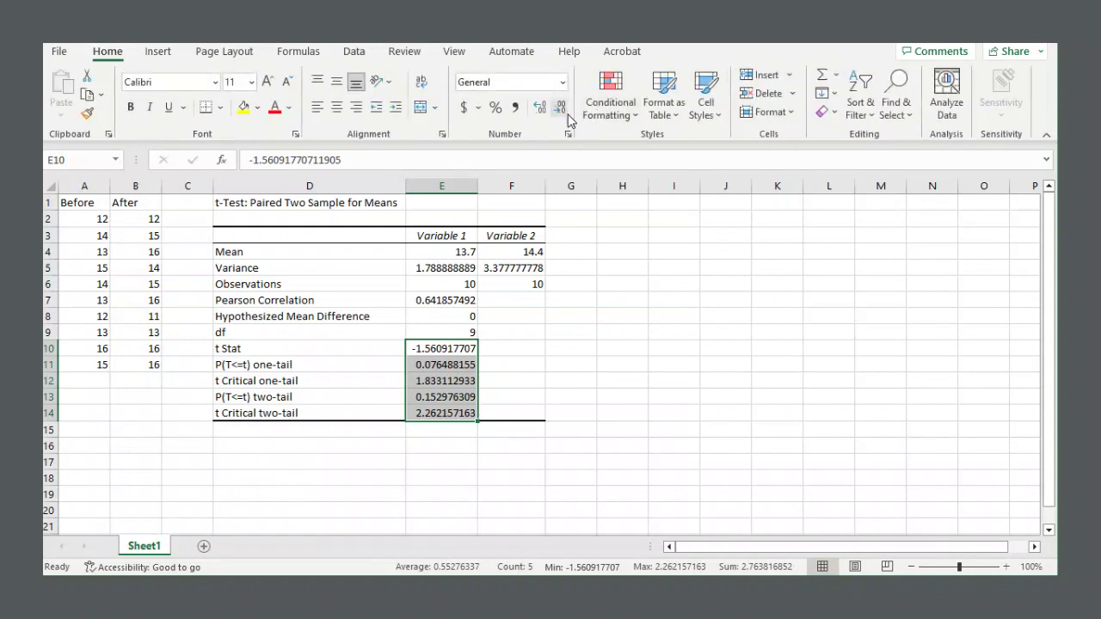
left_click(561, 110)
left_click(561, 110)
left_click(561, 110)
left_click(561, 110)
left_click(560, 110)
left_click(560, 111)
left_click(592, 336)
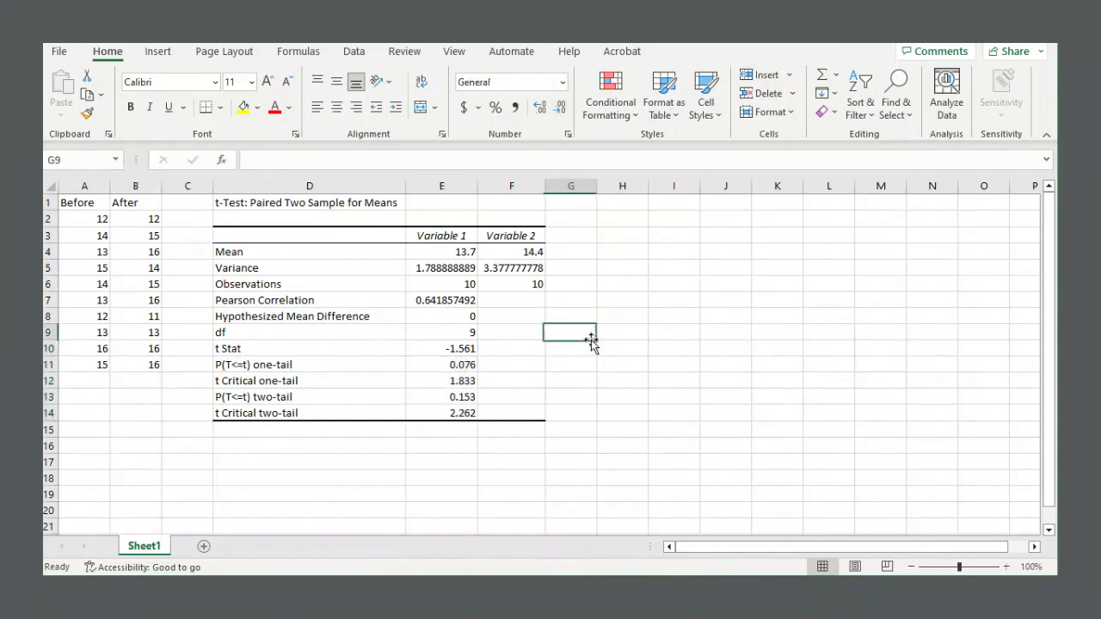
double_click(478, 185)
Review the Before data A1:A11 and the After data in column B.
left_click_drag(336, 347, 426, 350)
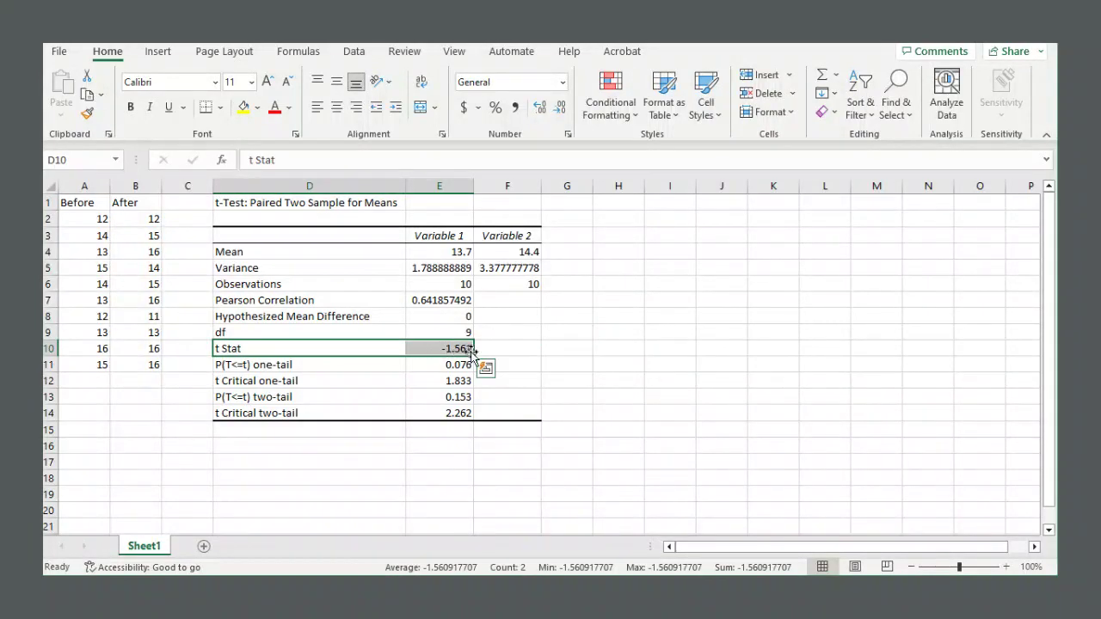
left_click(146, 267)
left_click(81, 204)
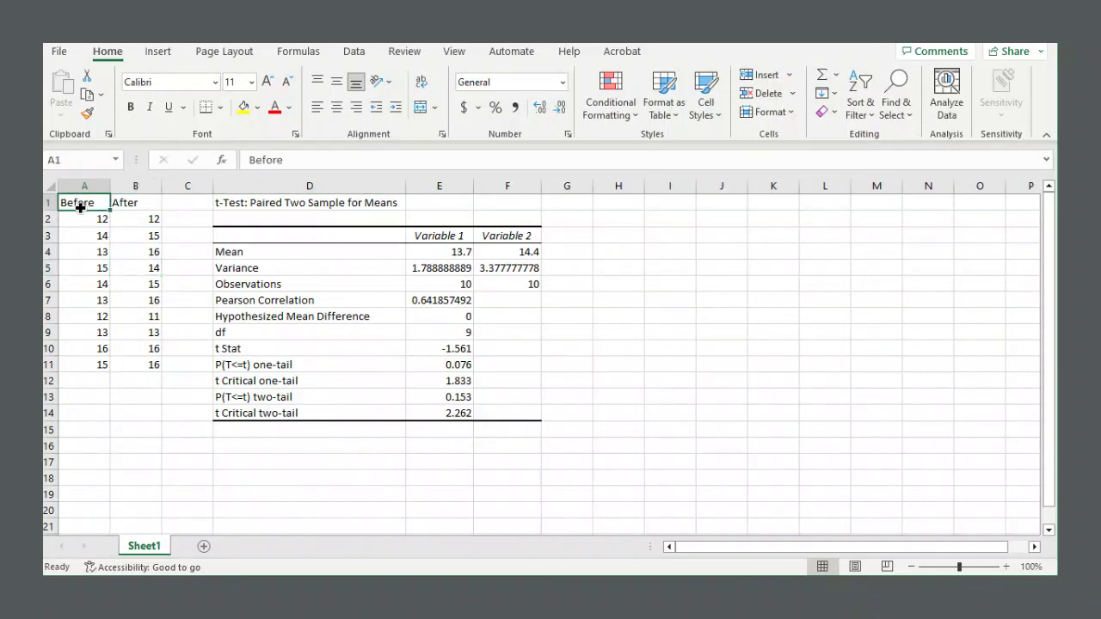
left_click_drag(80, 212, 81, 361)
left_click(131, 199)
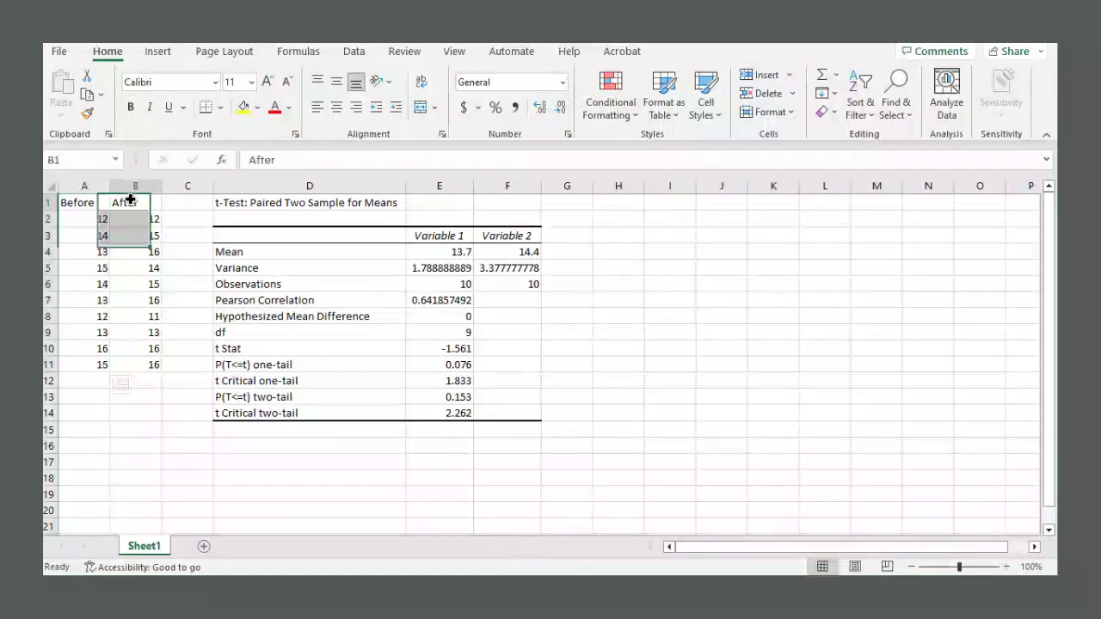
left_click_drag(131, 199, 147, 364)
left_click(136, 300)
left_click_drag(73, 203, 86, 362)
left_click(89, 290)
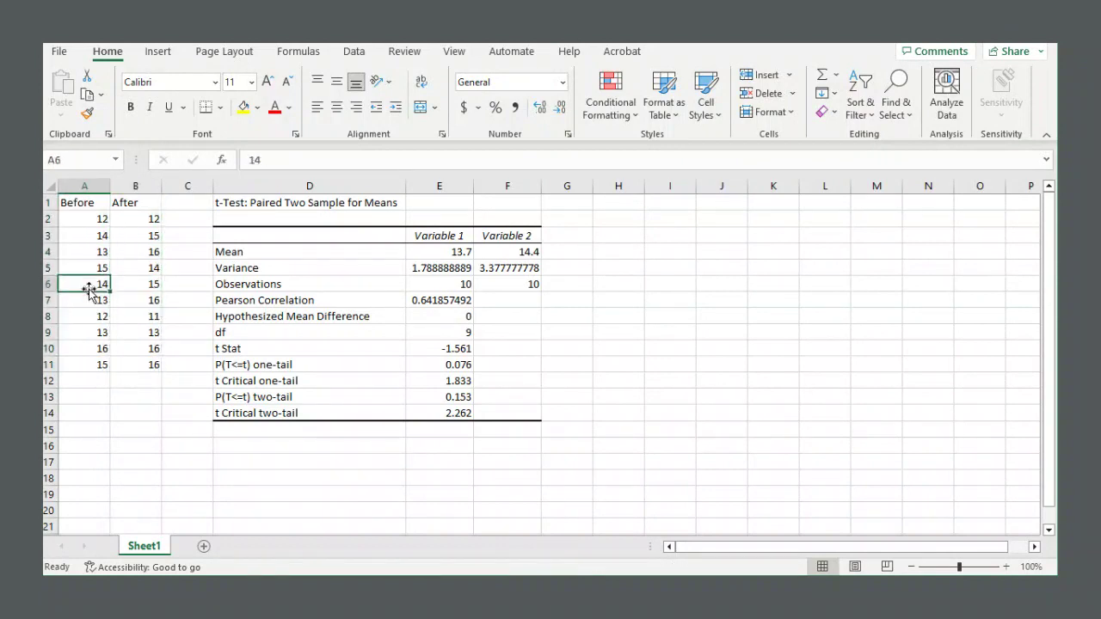
left_click_drag(86, 206, 86, 365)
left_click_drag(135, 205, 140, 359)
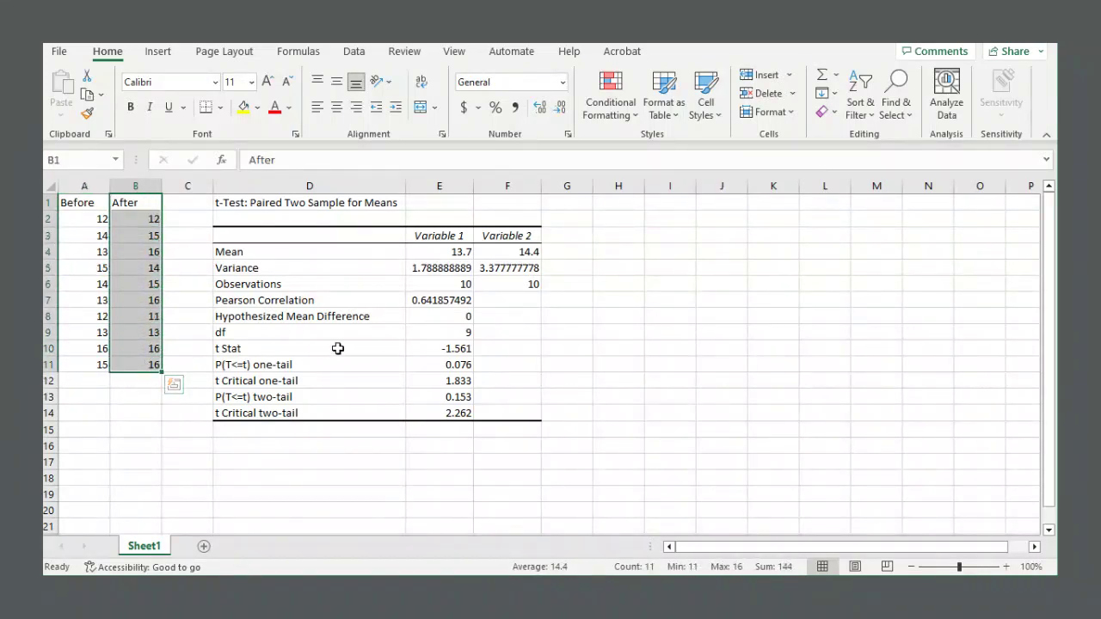
Check the rounded t Stat, P and t Critical rows, then reselect the Before and After data.
left_click(375, 350)
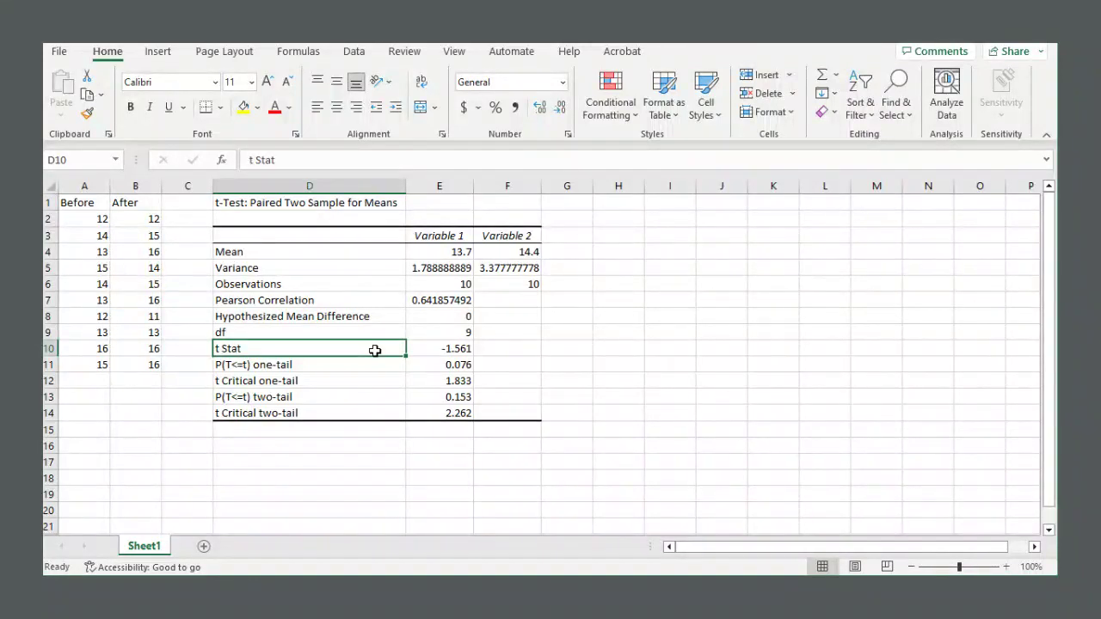
left_click(425, 348)
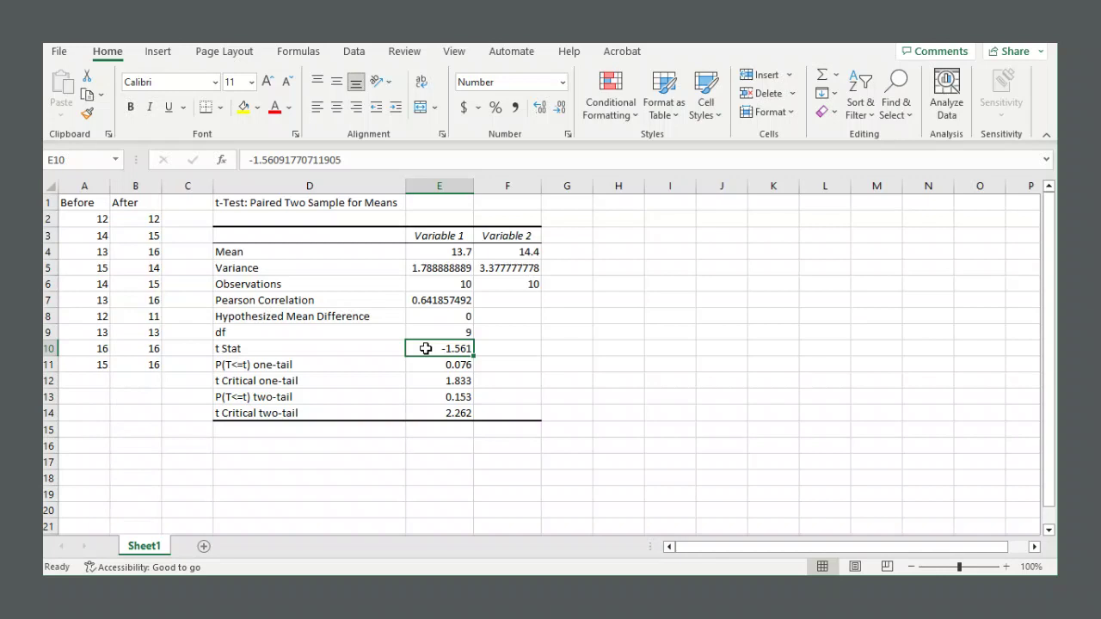
left_click_drag(379, 368, 424, 413)
left_click(363, 381)
left_click_drag(363, 381, 418, 414)
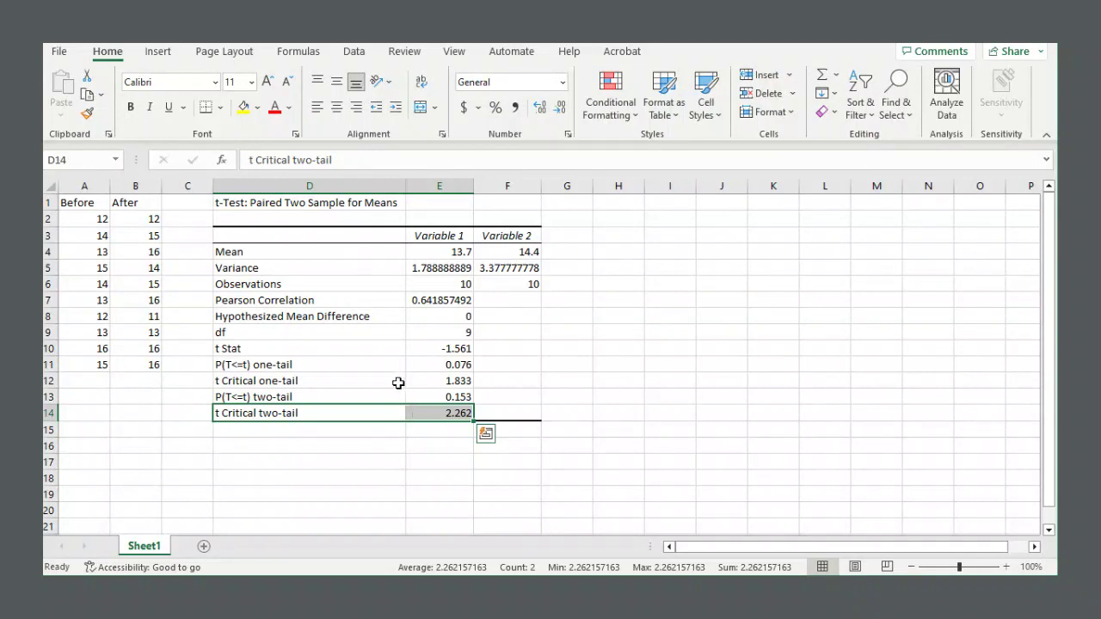
left_click_drag(398, 381, 435, 379)
left_click_drag(380, 413, 422, 380)
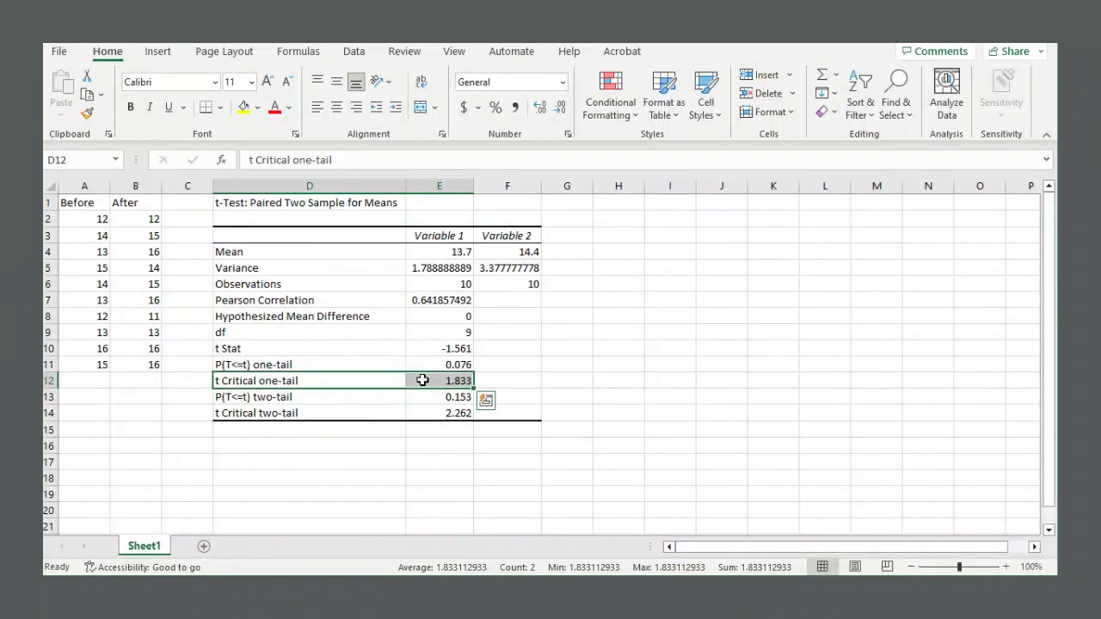
left_click_drag(376, 317, 433, 318)
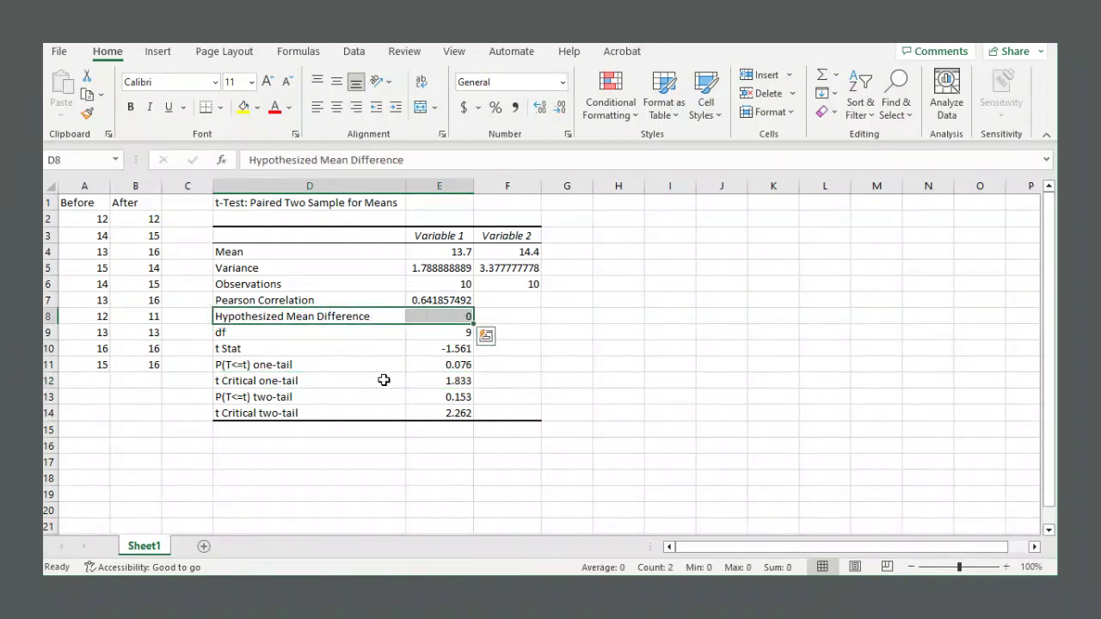
left_click_drag(338, 403, 469, 412)
left_click(411, 411)
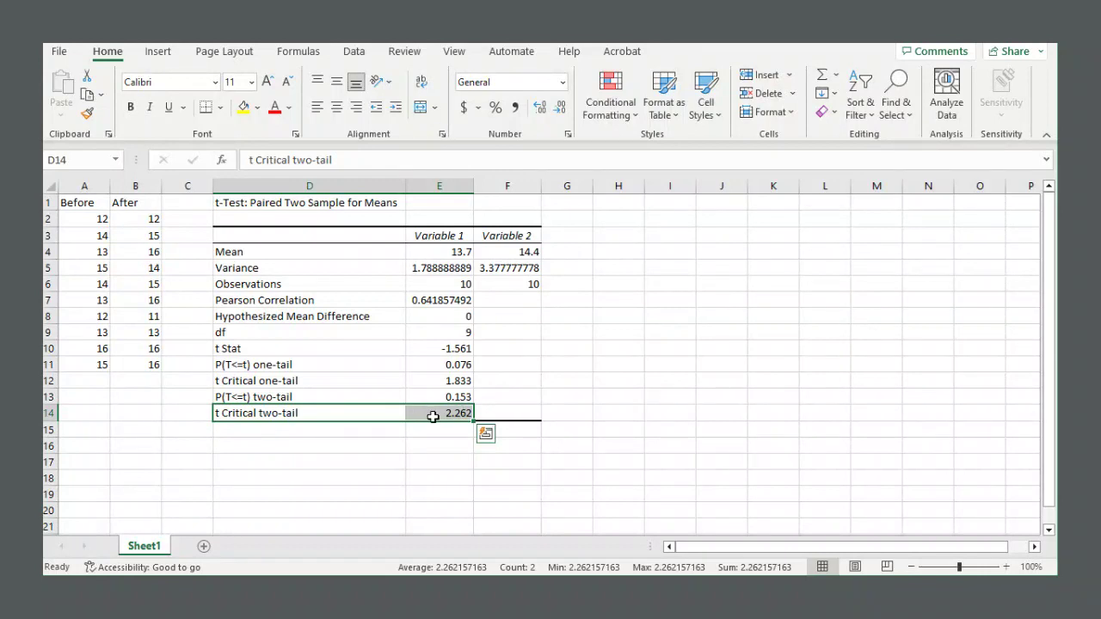
left_click_drag(370, 351, 421, 349)
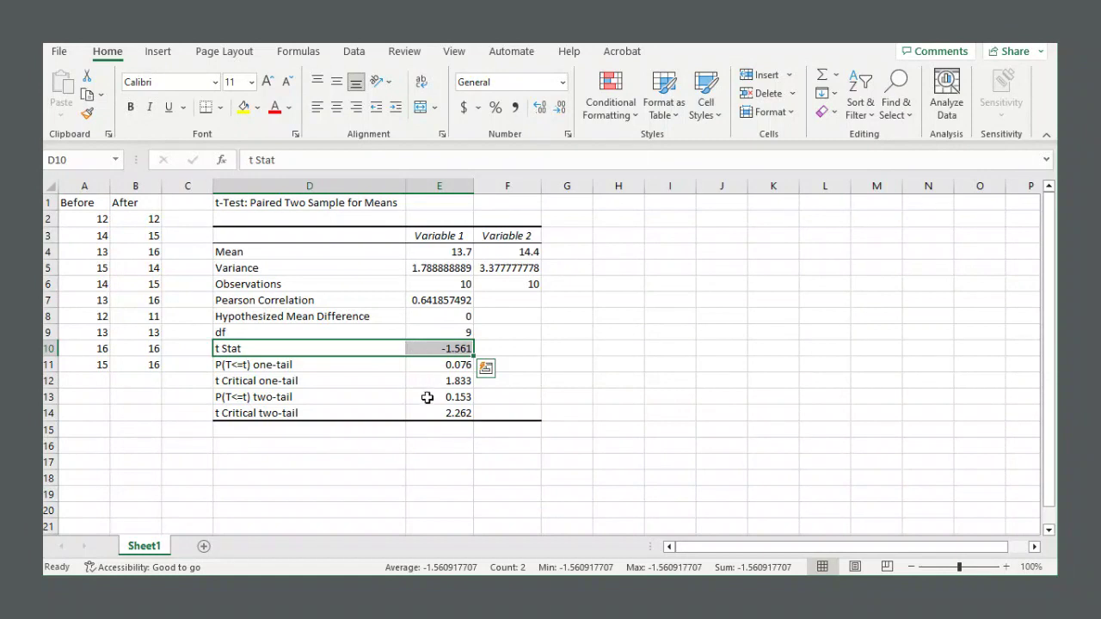
left_click_drag(393, 415, 439, 414)
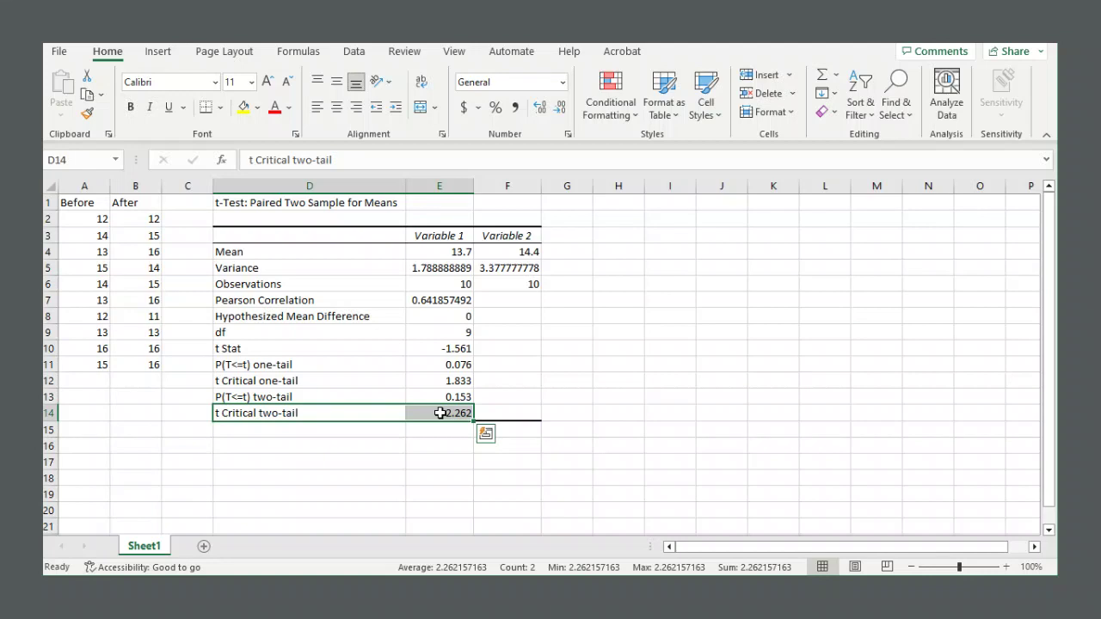
left_click_drag(91, 202, 90, 355)
left_click_drag(148, 205, 146, 368)
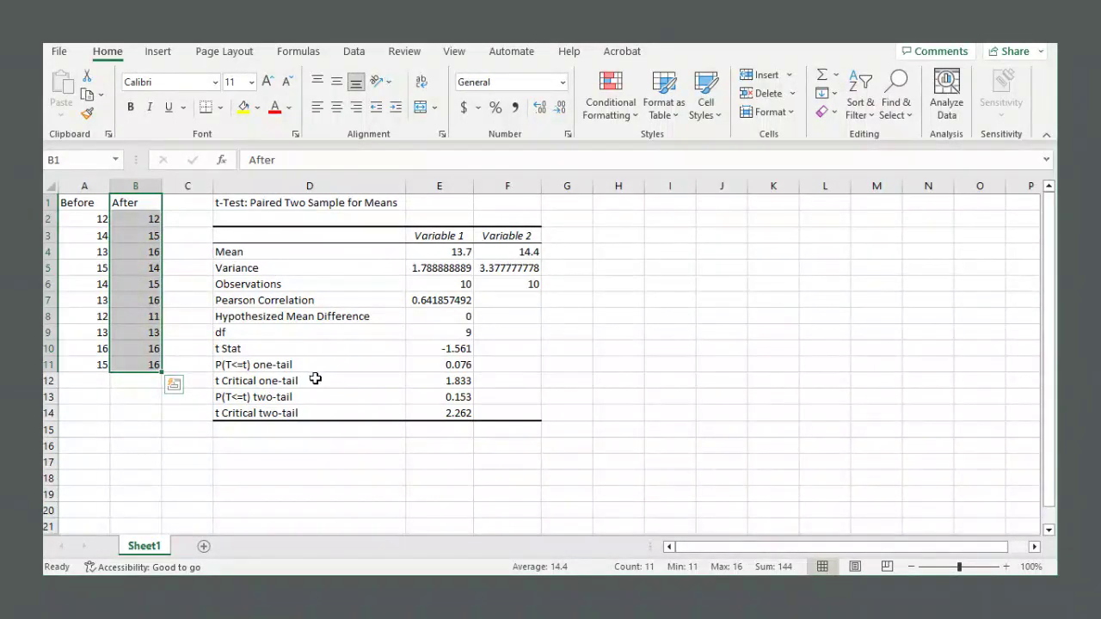
left_click_drag(331, 388, 417, 400)
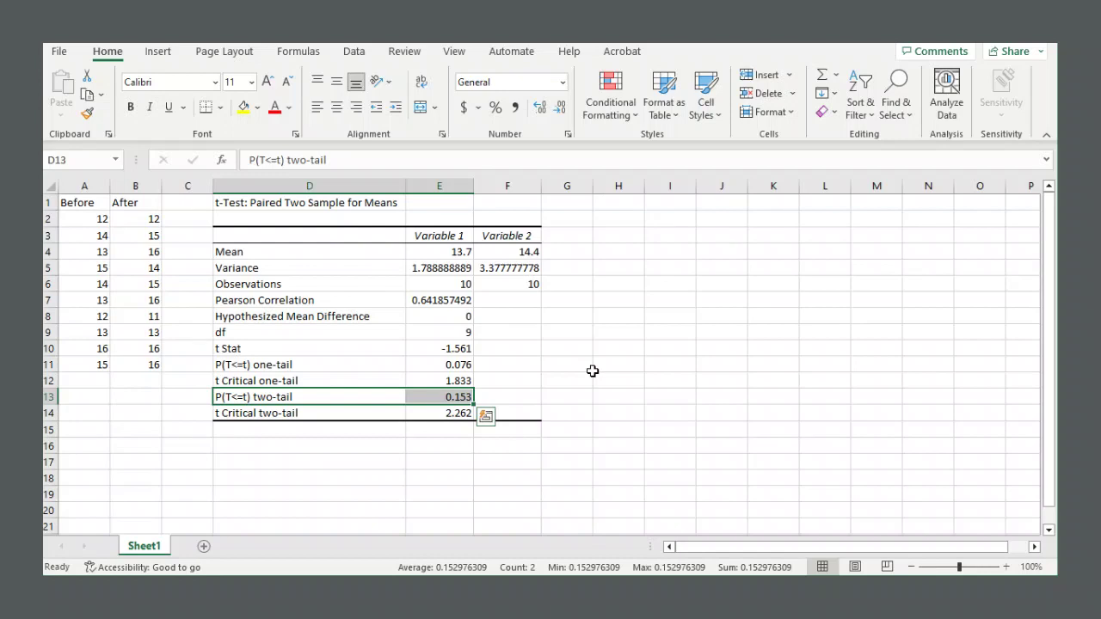
left_click(618, 330)
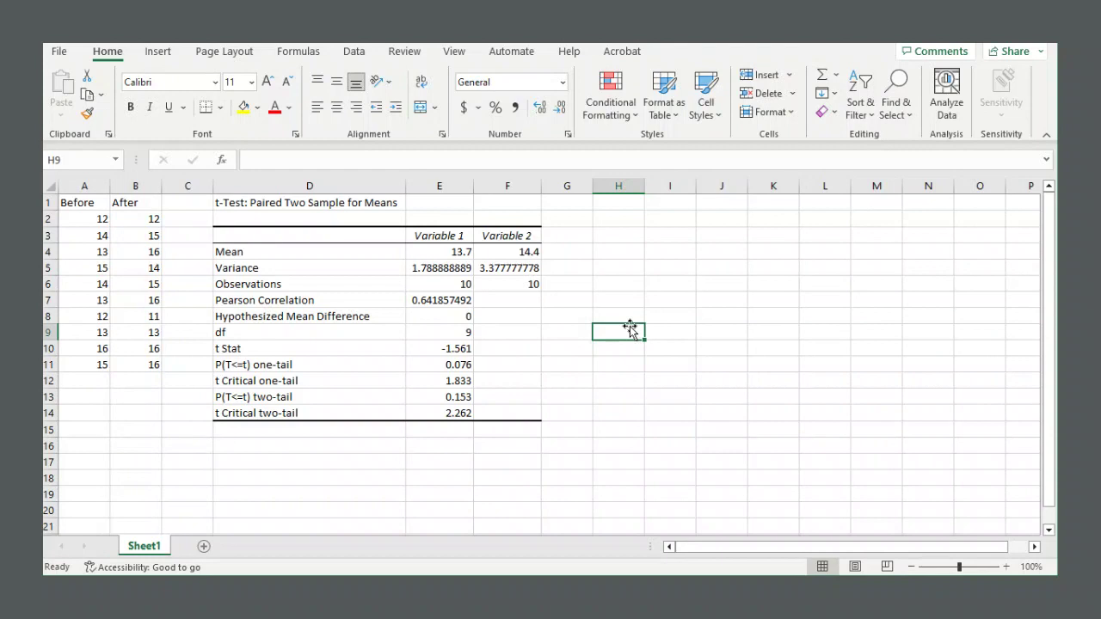
left_click_drag(187, 203, 182, 358)
left_click(659, 248)
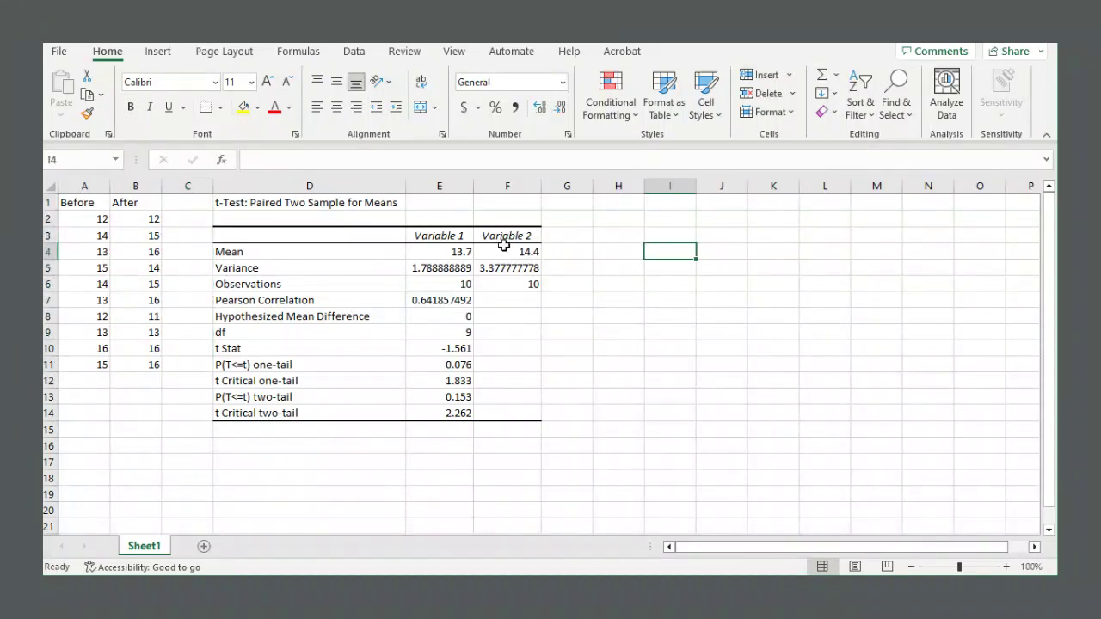
left_click_drag(96, 217, 155, 235)
Open the Data Analysis tool list and close it without running an analysis.
left_click(600, 242)
left_click(354, 52)
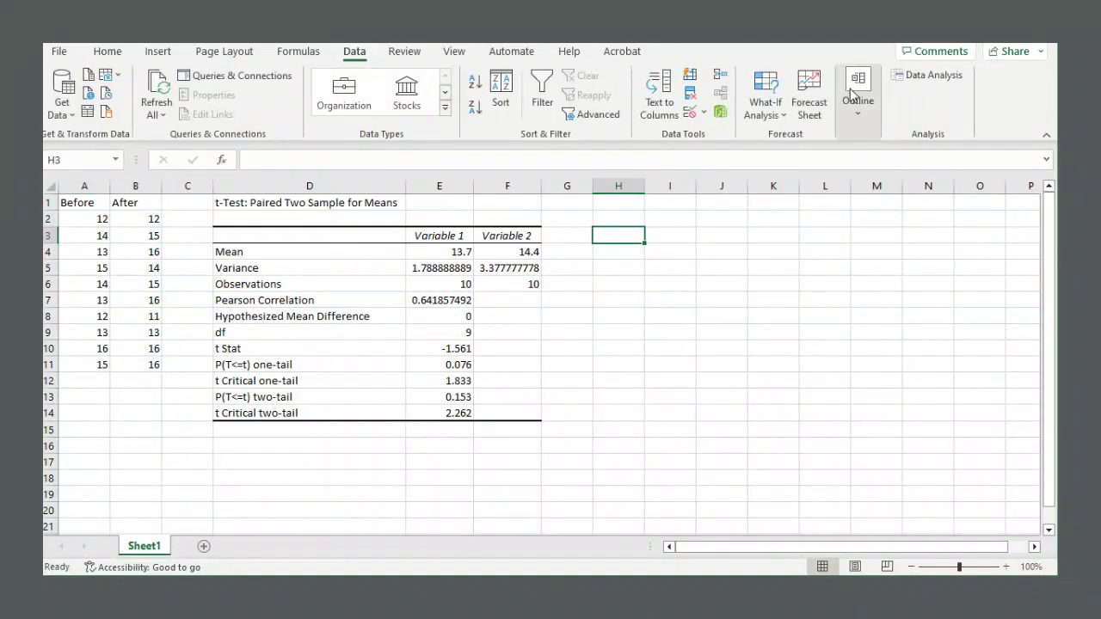
left_click(921, 74)
left_click_drag(683, 250, 683, 265)
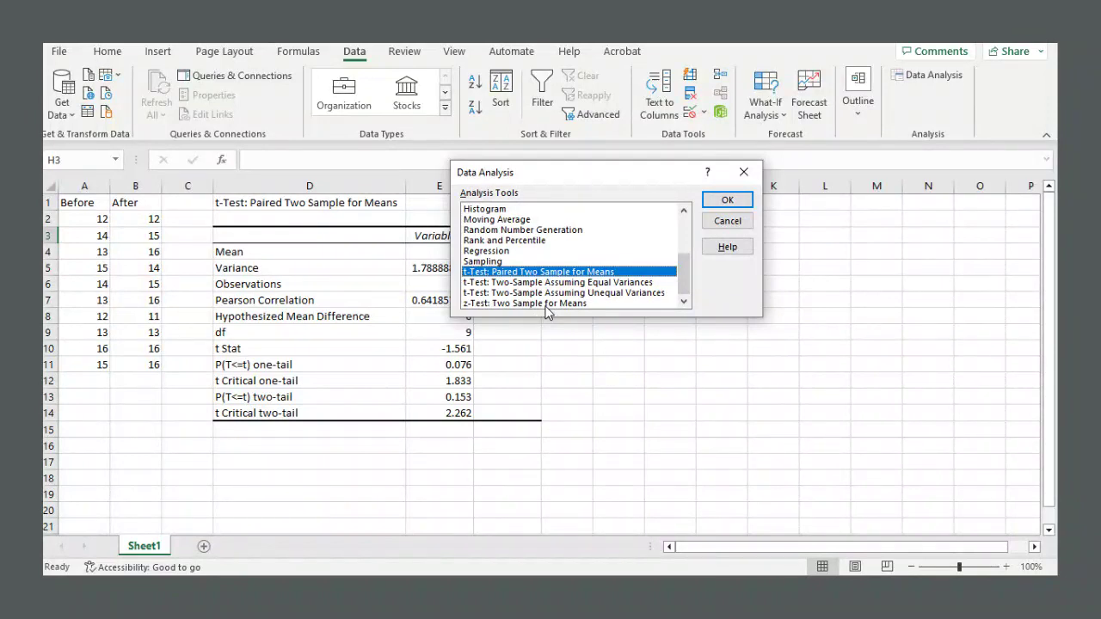
left_click(727, 221)
Insert a blank column C and give it the heading 'difference'.
right_click(185, 185)
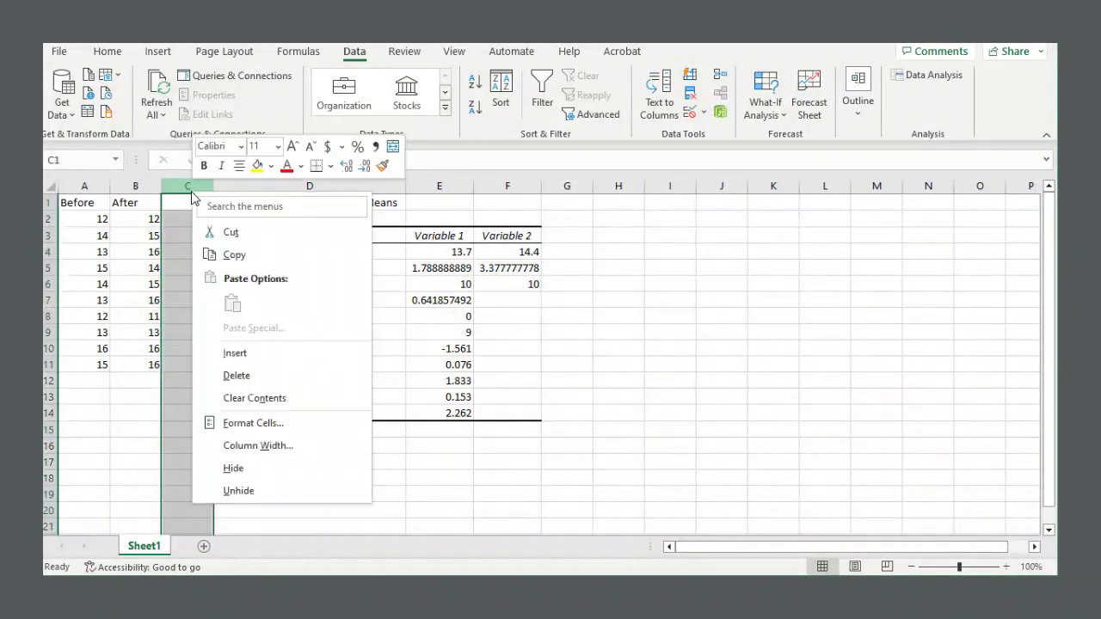
left_click(245, 347)
left_click(190, 202)
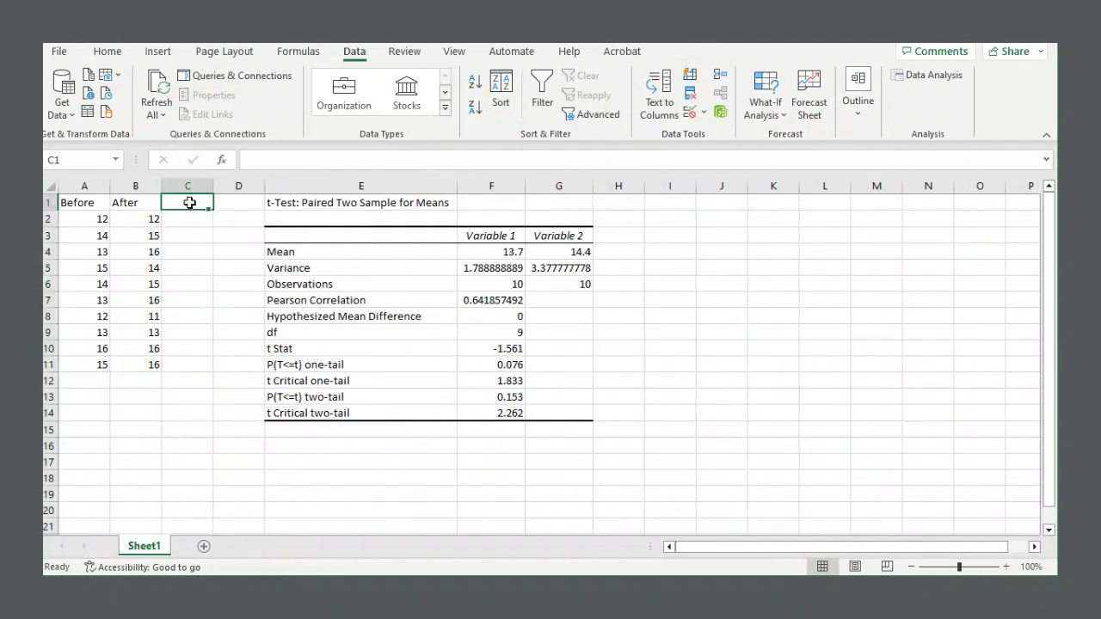
type("difference")
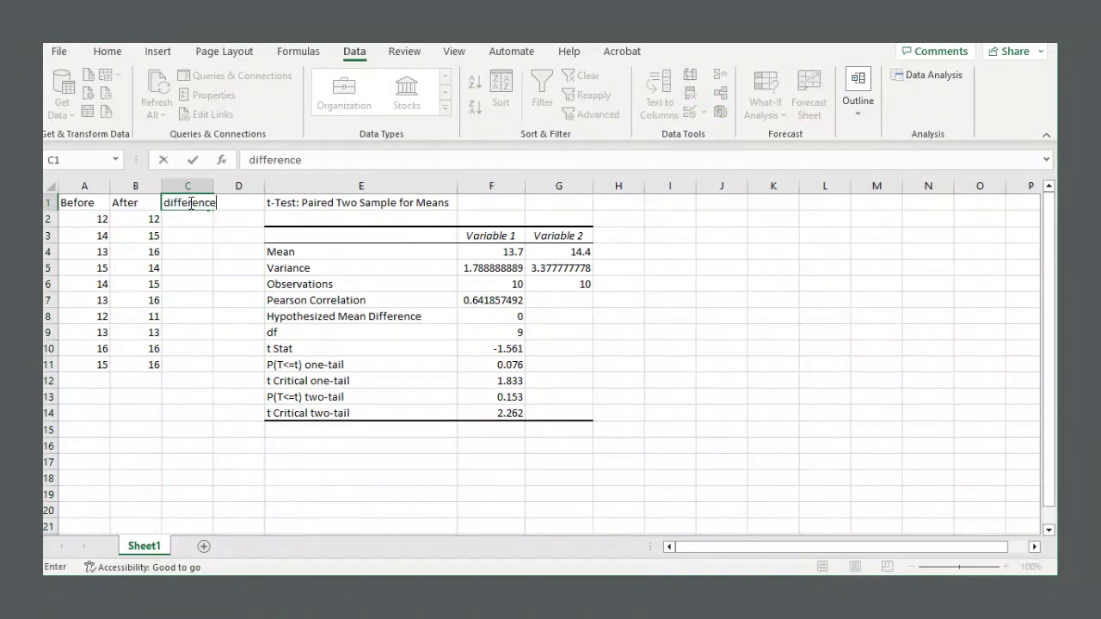
key("Return")
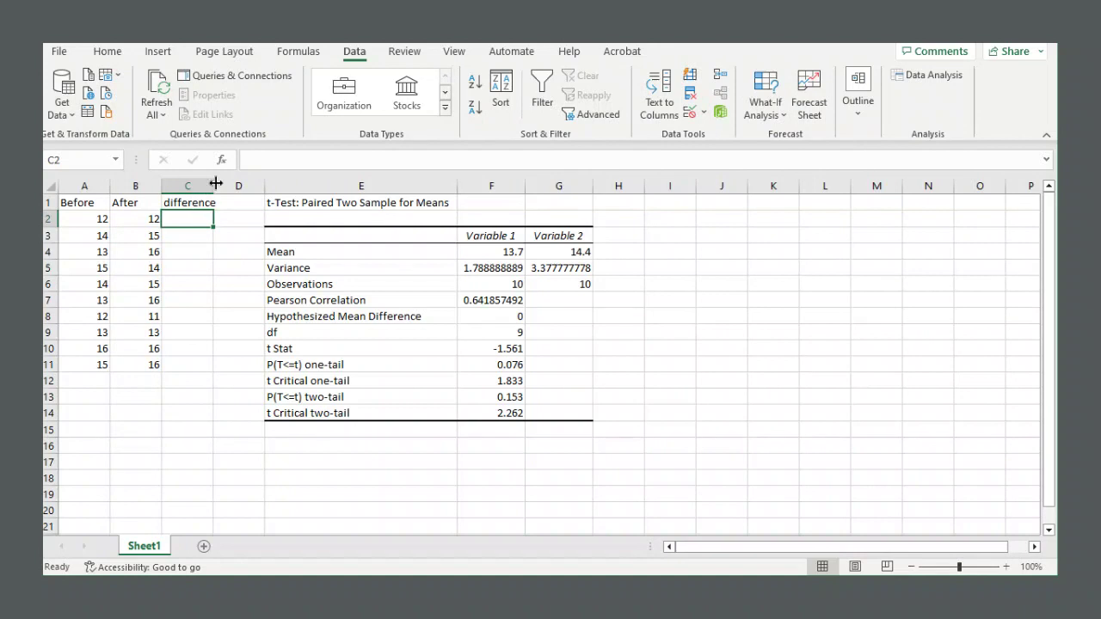
Enter =A2-B2 in C2 and copy it down through C11.
type("=")
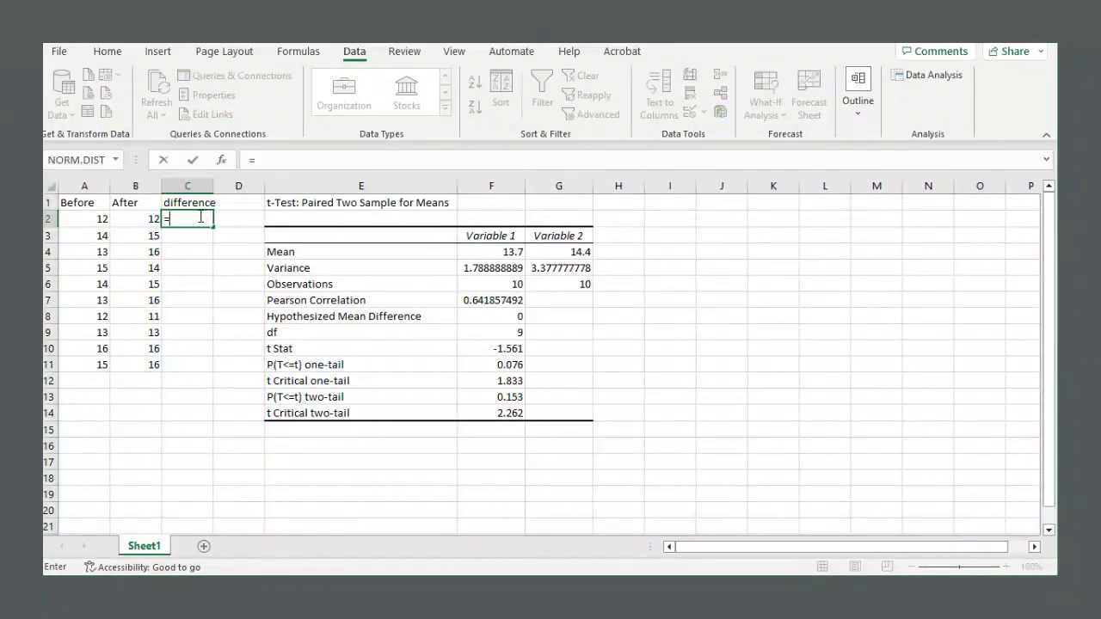
left_click(95, 219)
type("-")
left_click(117, 220)
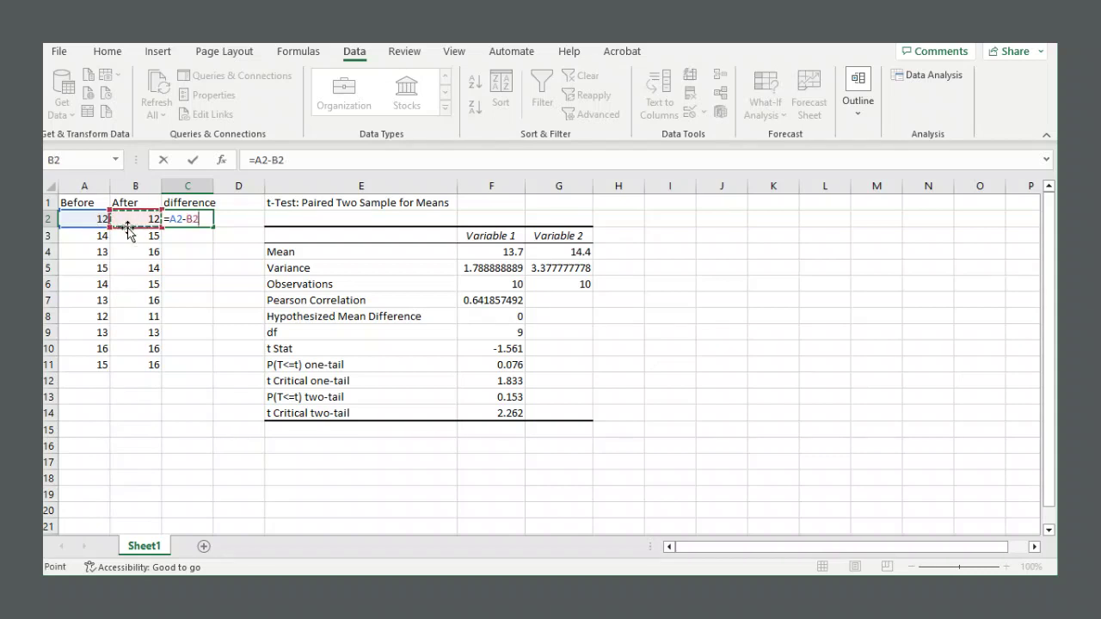
key("Return")
key("Up")
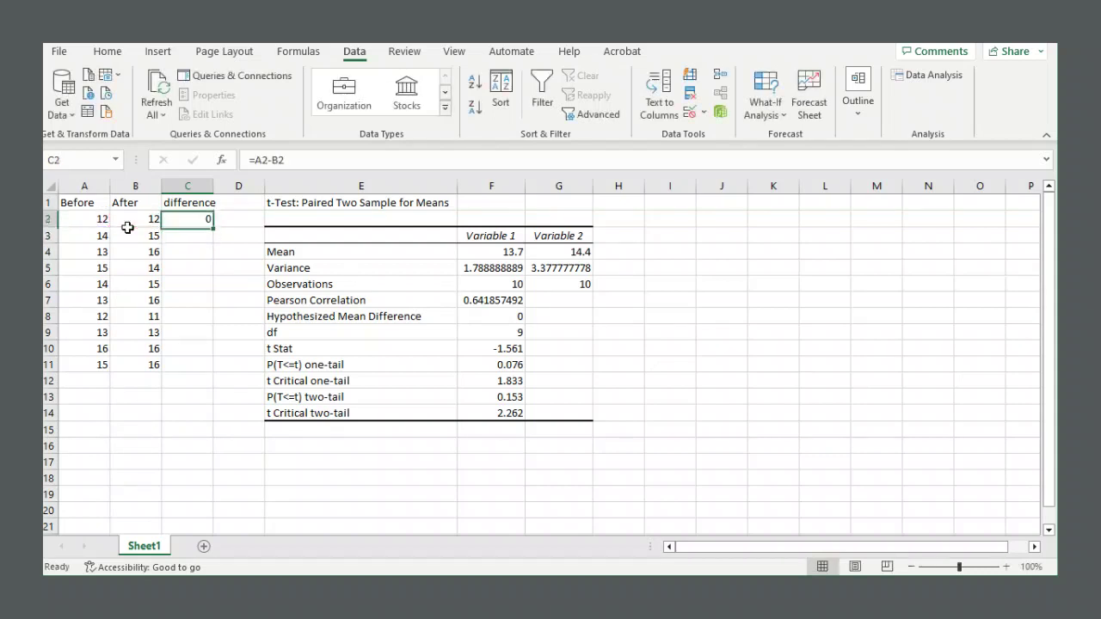
key("ctrl+c")
left_click_drag(176, 237, 175, 366)
key("ctrl+v")
left_click(197, 218)
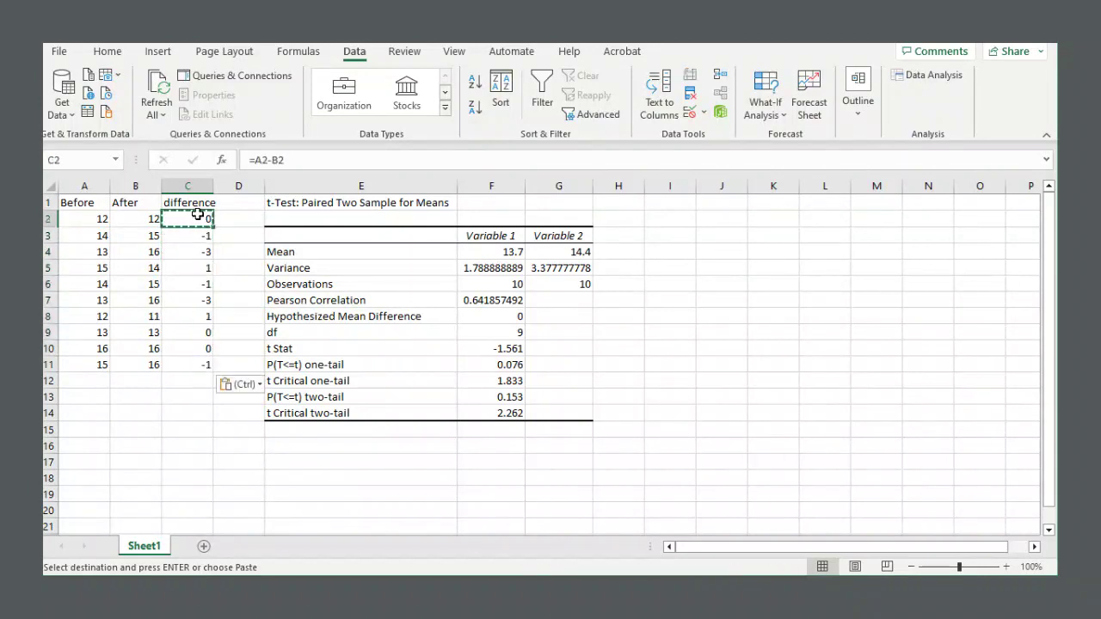
key("Escape")
AutoFit column C and review the ten difference values.
double_click(219, 187)
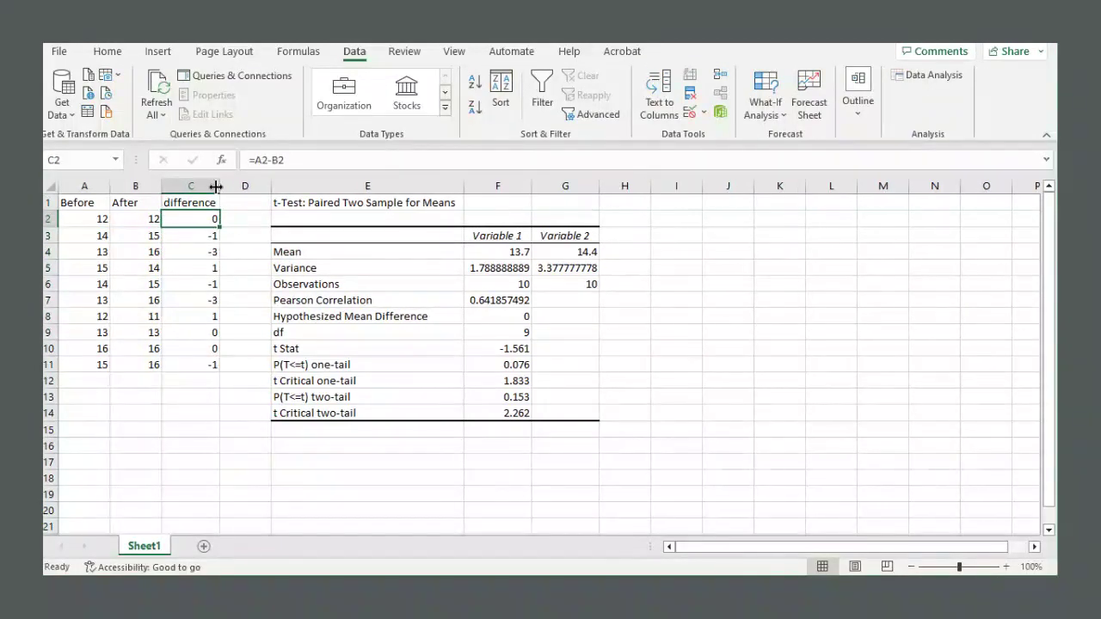
left_click_drag(197, 200, 196, 357)
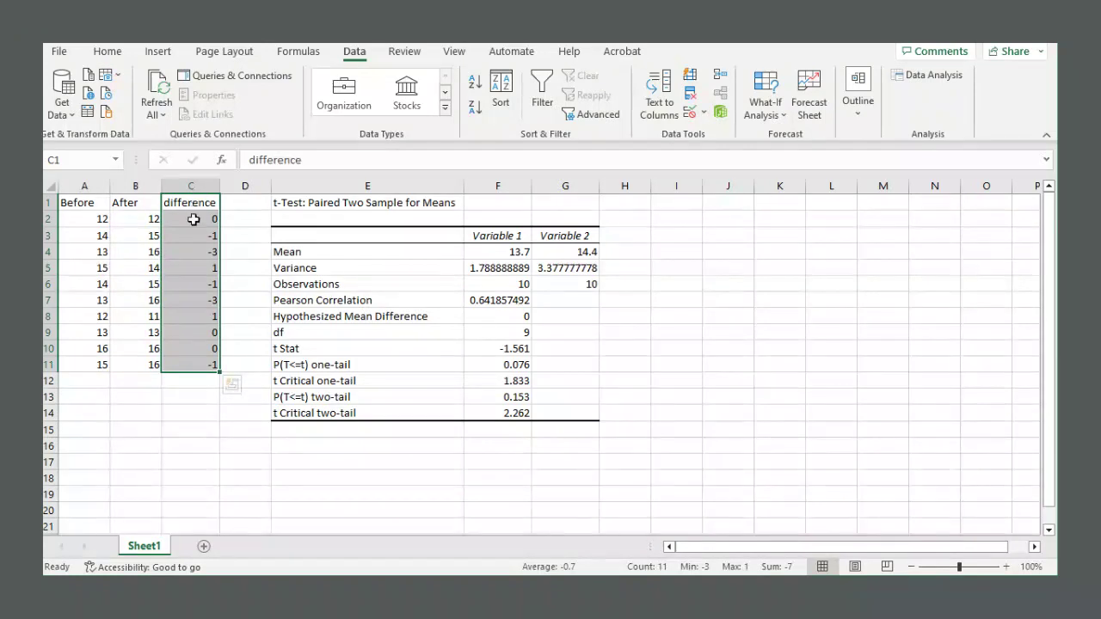
left_click(197, 359)
left_click_drag(198, 219, 207, 360)
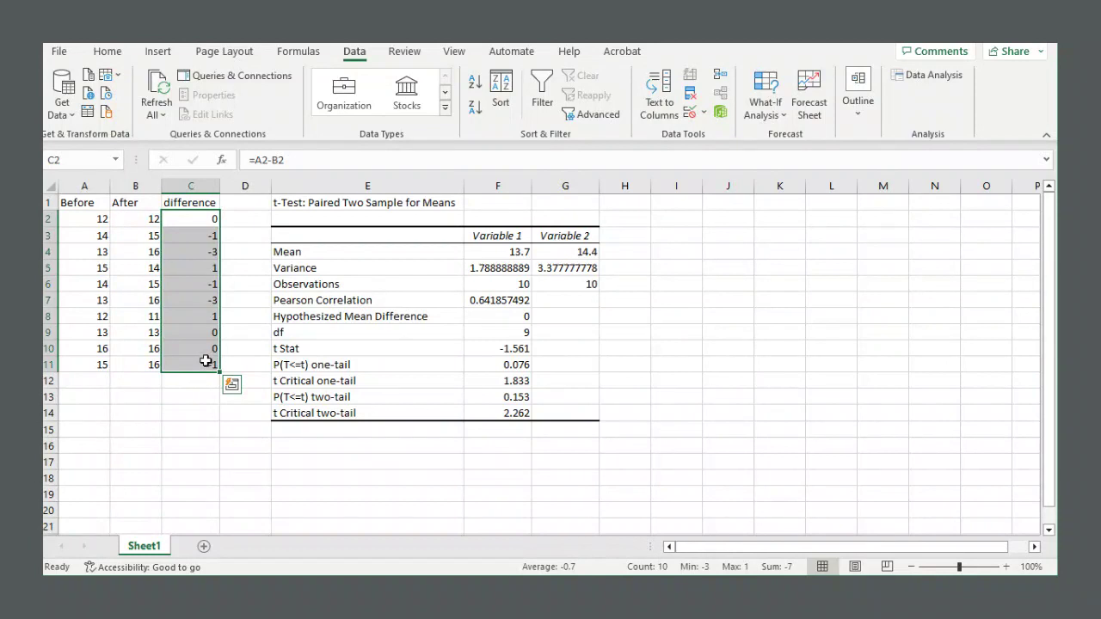
left_click_drag(425, 317, 503, 318)
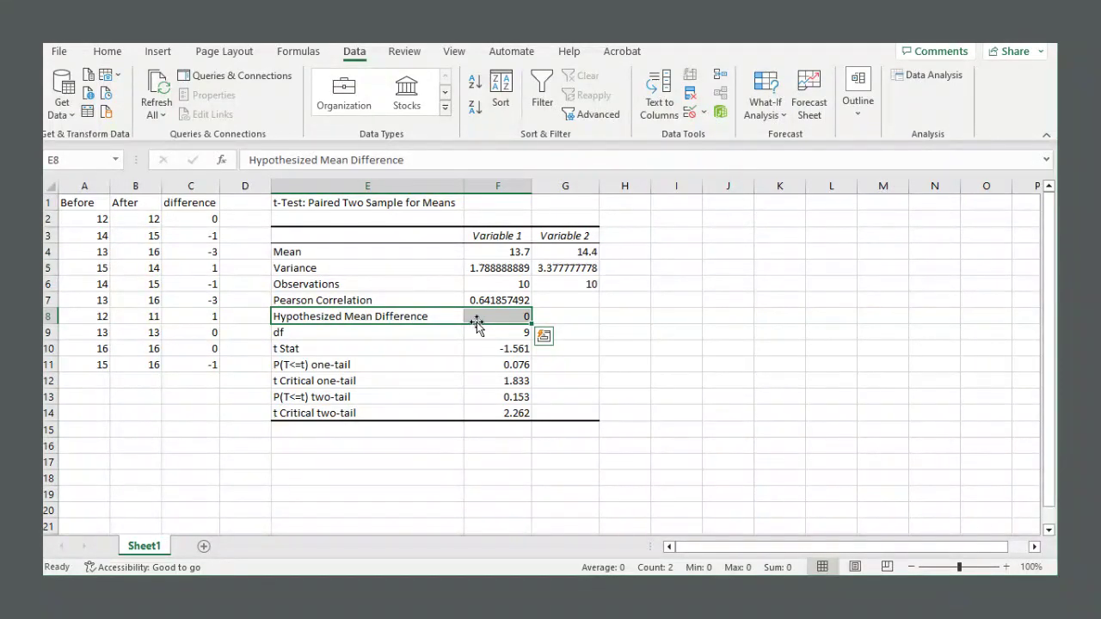
Pick z-Test: Two Sample for Means in Data Analysis, then cancel back to the sheet.
left_click(485, 313)
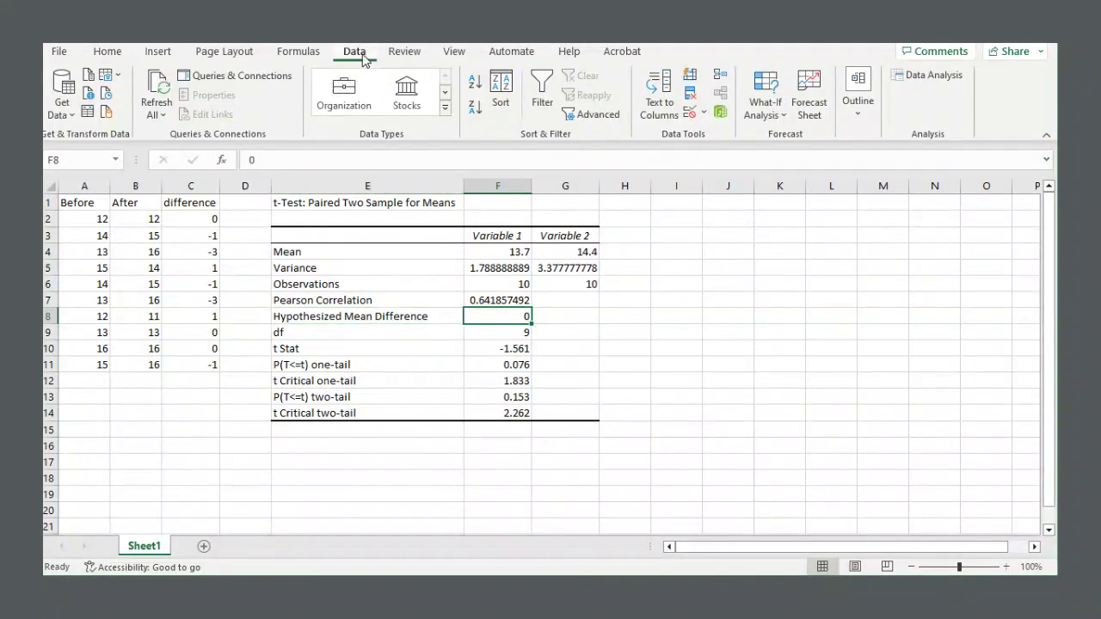
left_click(927, 76)
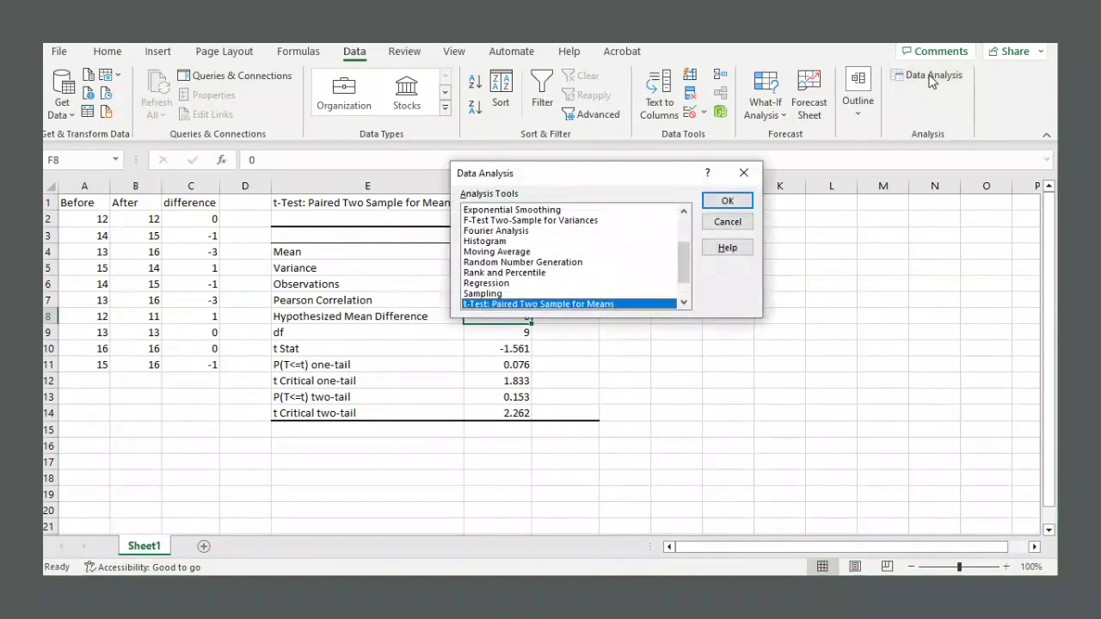
scroll(574, 280, "down", 1)
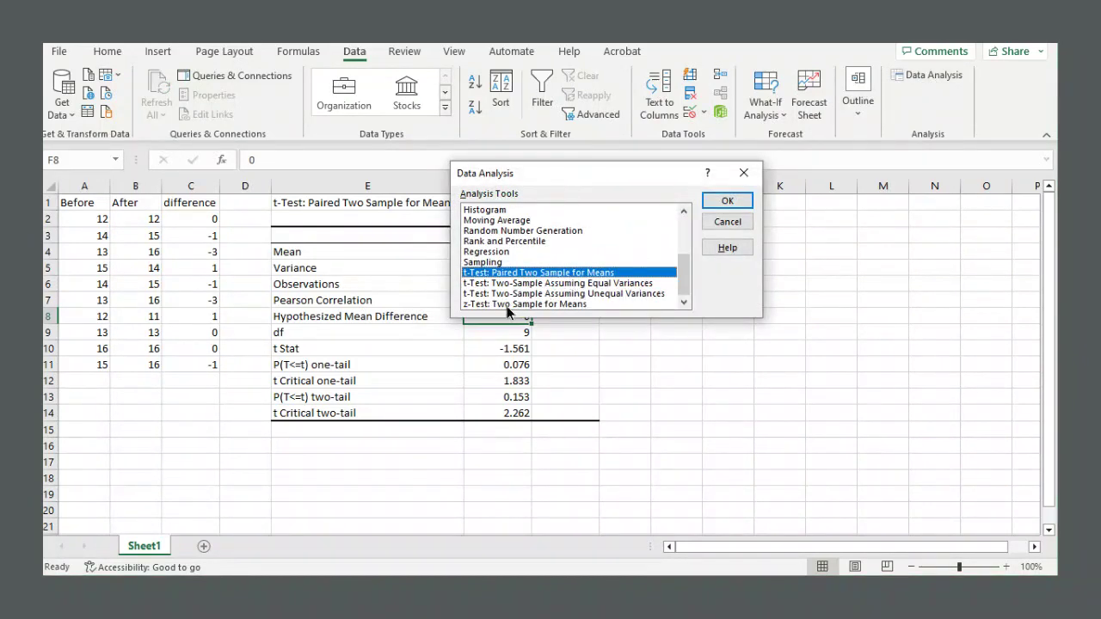
left_click(507, 303)
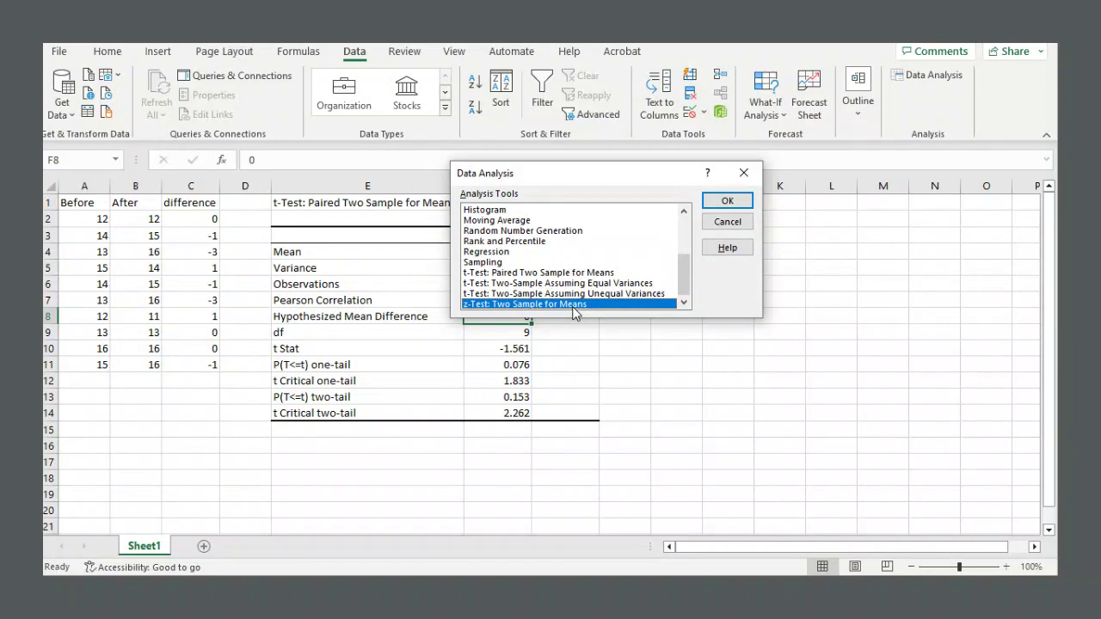
left_click(722, 222)
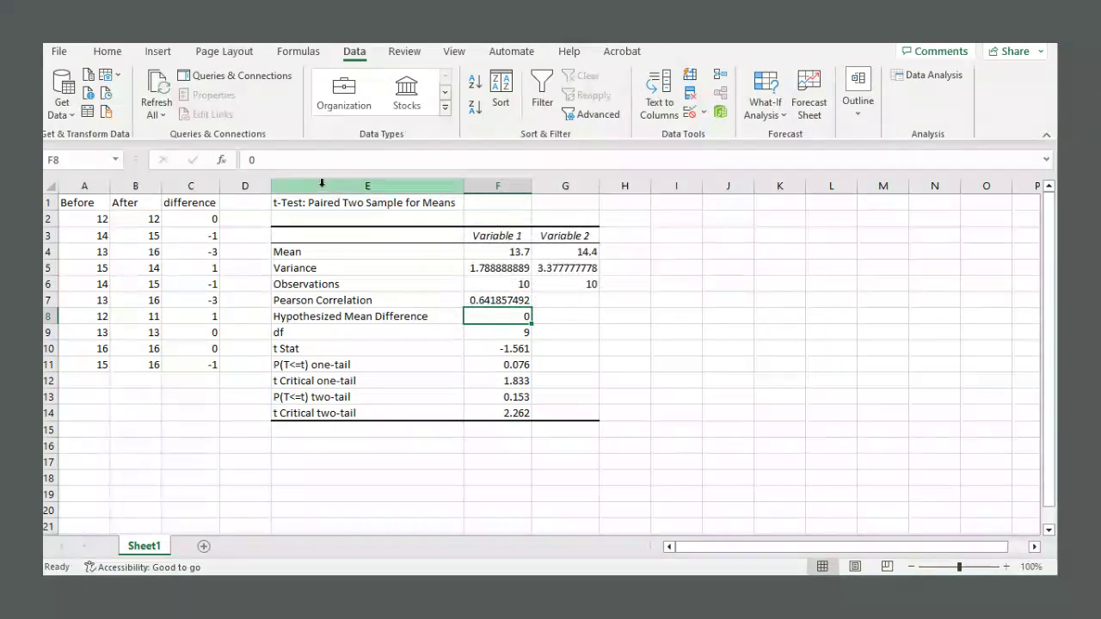
Insert a blank column before the t-Test output and head it 'dummy' in D1.
right_click(321, 183)
left_click(368, 347)
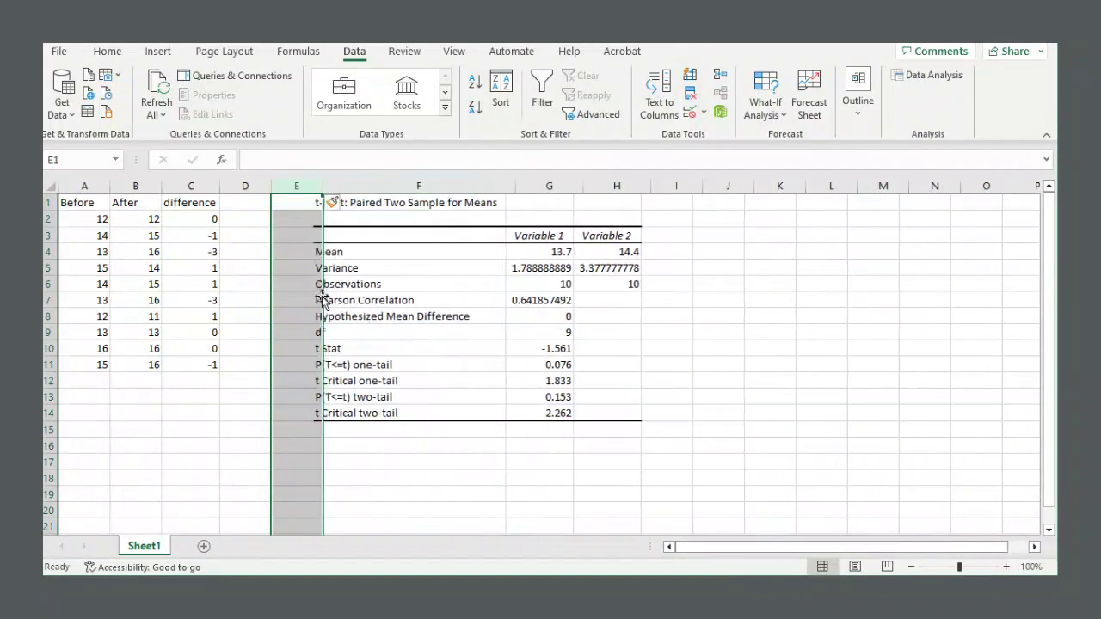
left_click(246, 203)
type("dummy")
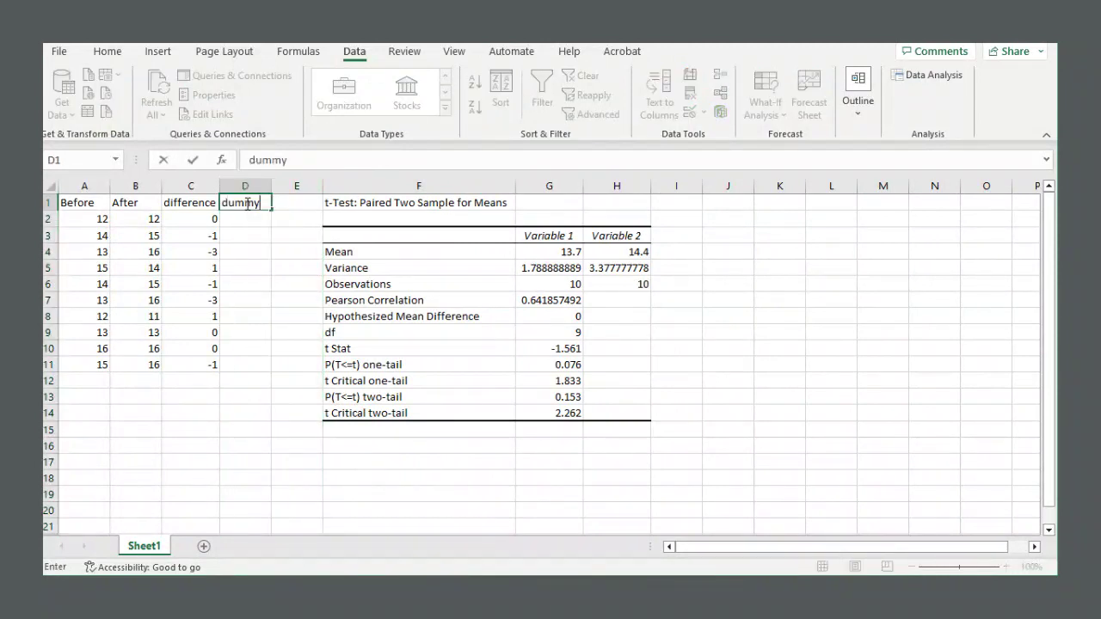
key("Return")
Enter 0 in cells D2, D3 and D4.
type("000")
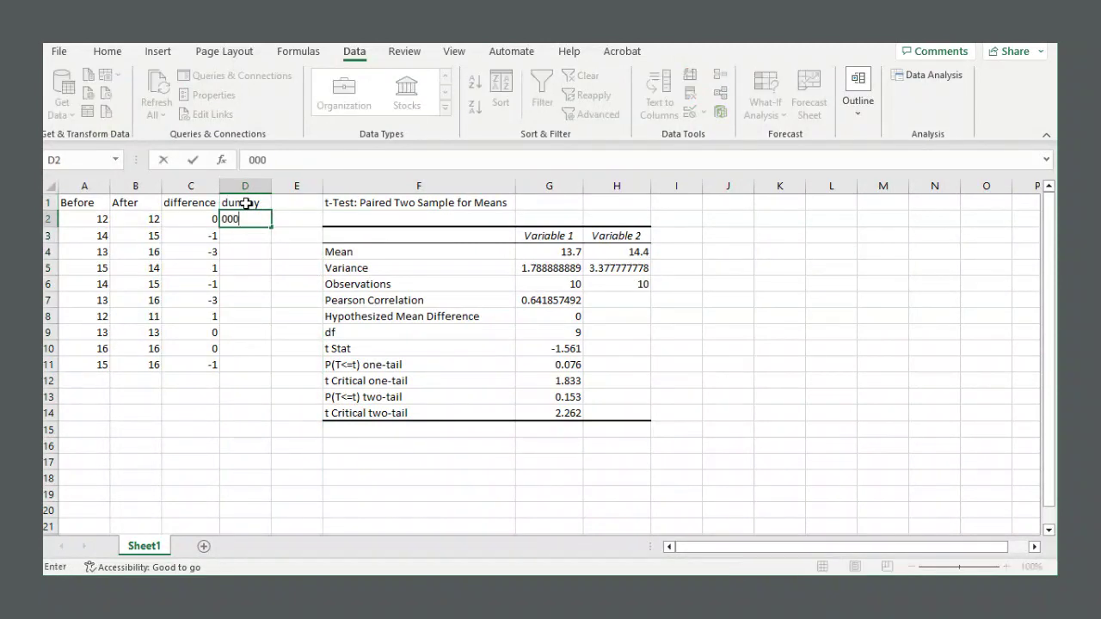
key("BackSpace")
key("BackSpace")
key("BackSpace")
type("0")
key("Return")
type("0")
key("Return")
type("0")
key("Return")
Select the difference and dummy columns together, then the dummy zeros, to check them.
left_click(290, 219)
left_click_drag(186, 203, 246, 366)
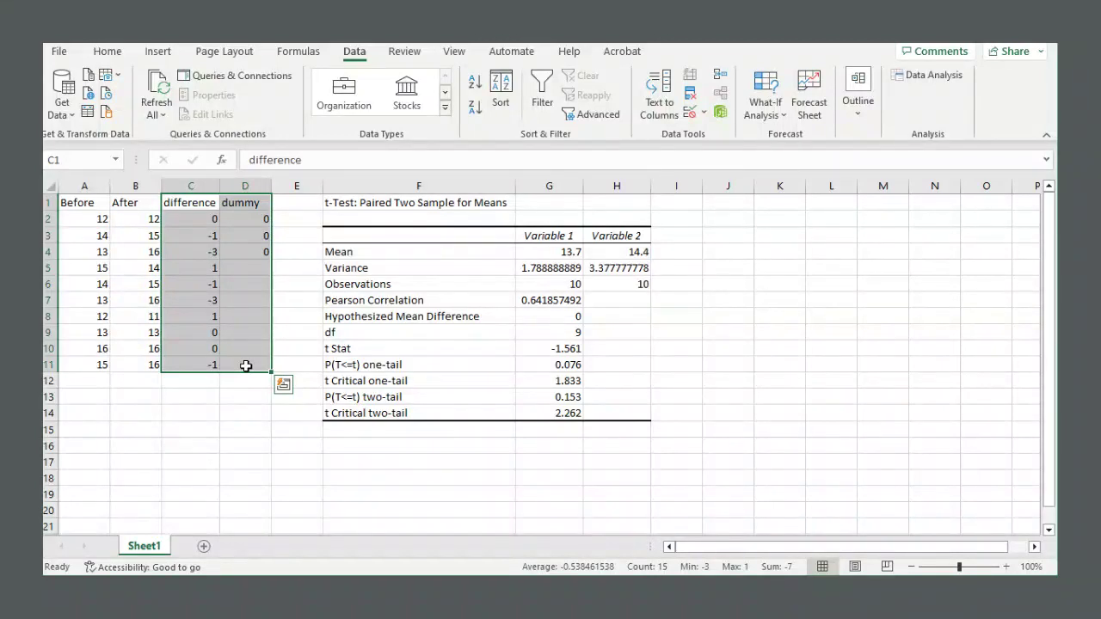
left_click(246, 318)
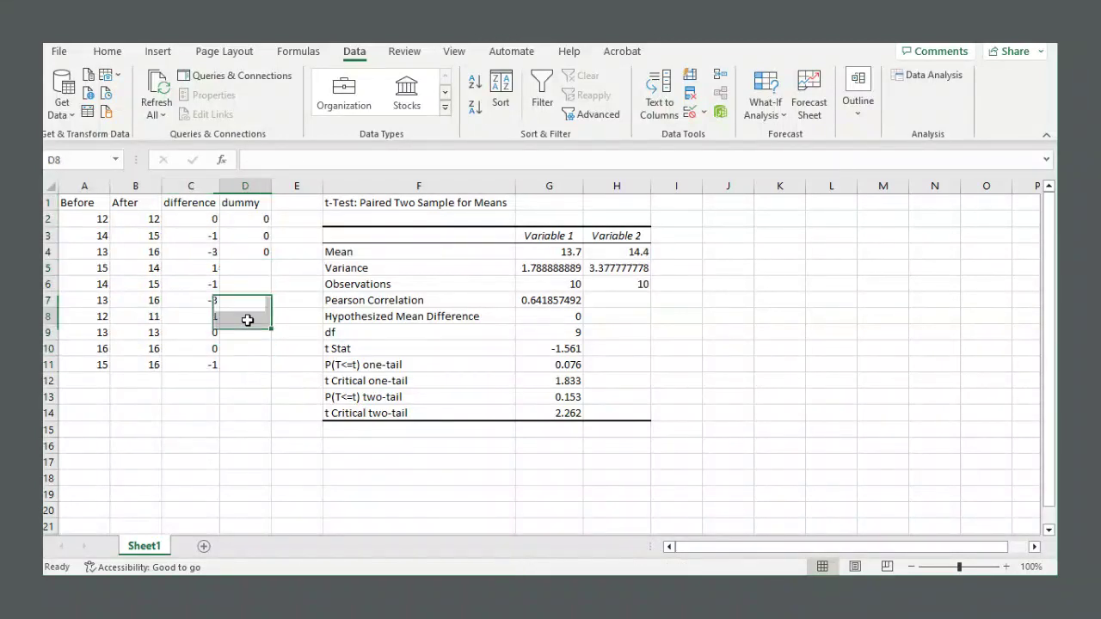
left_click_drag(246, 221, 246, 252)
left_click(247, 251)
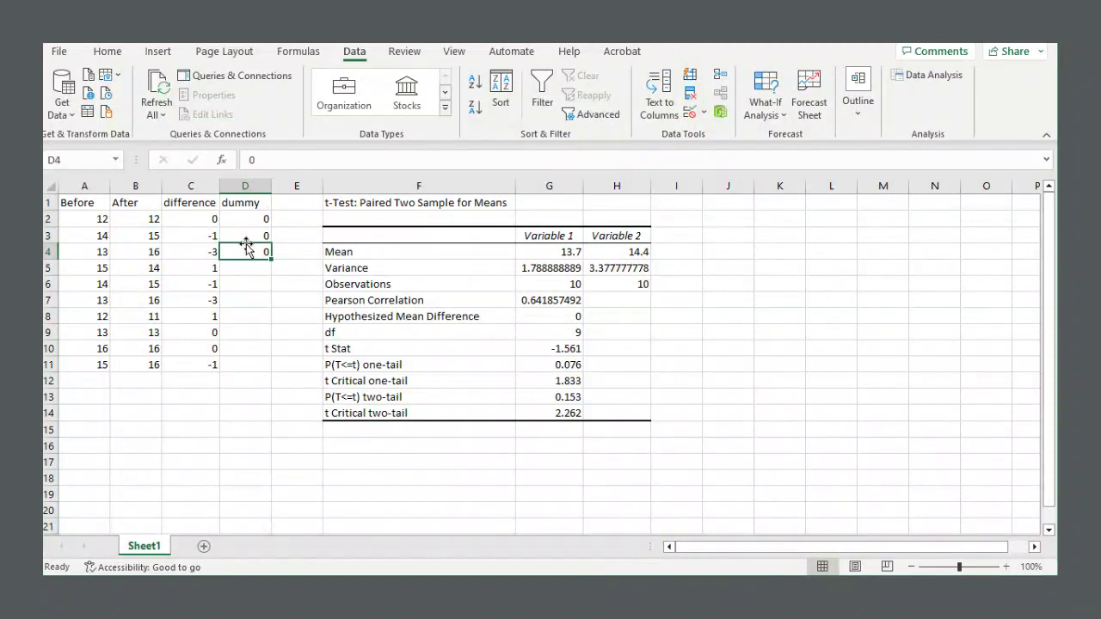
Choose z-Test: Two Sample for Means from the Data Analysis tools.
left_click(913, 79)
scroll(568, 248, "down", 1)
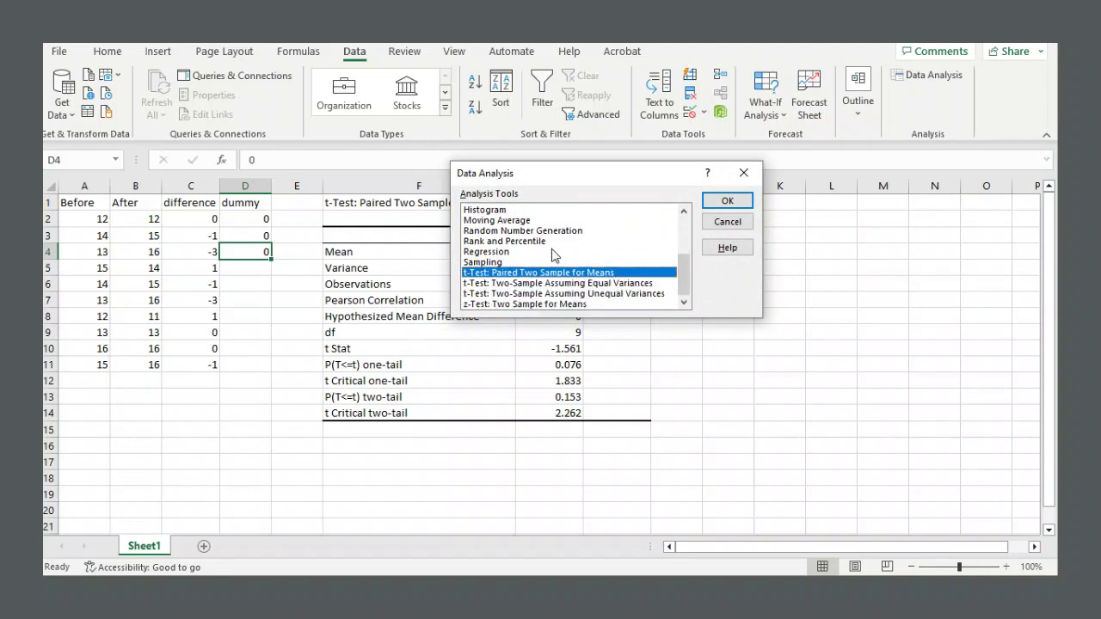
left_click(522, 306)
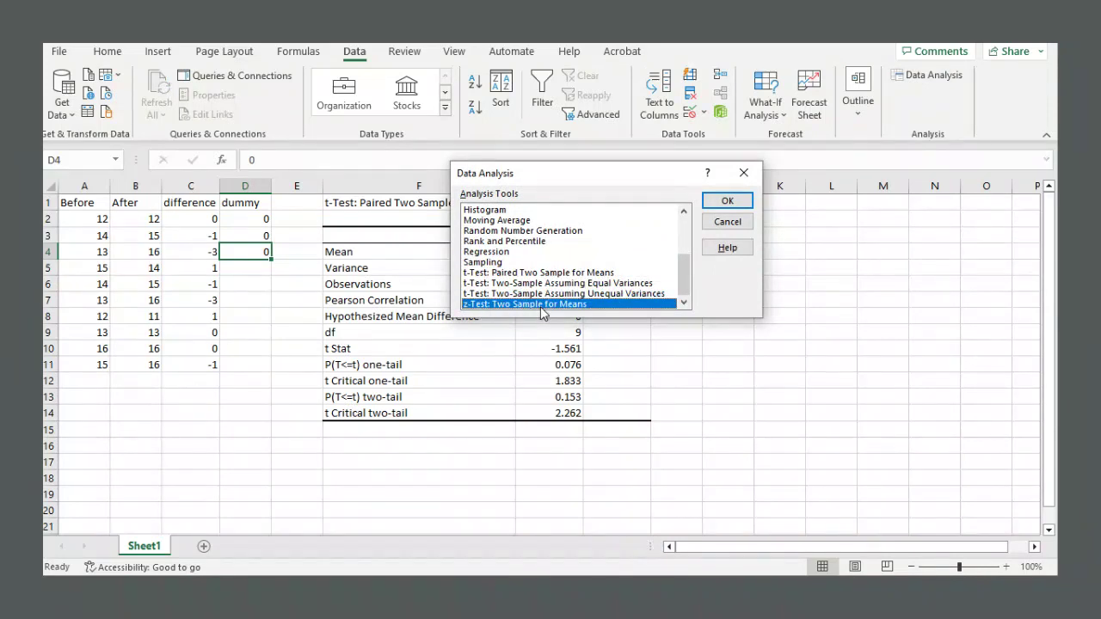
left_click(728, 201)
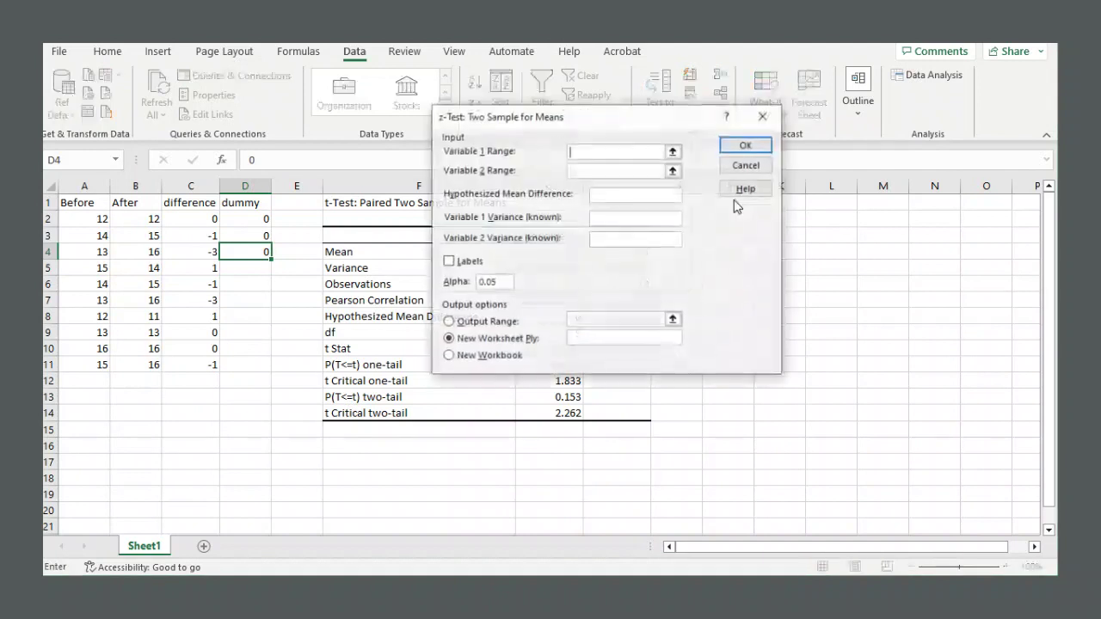
Set Variable 1 Range to $C$2:$C$11 and Variable 2 Range to $D$2:$D$4.
left_click(673, 152)
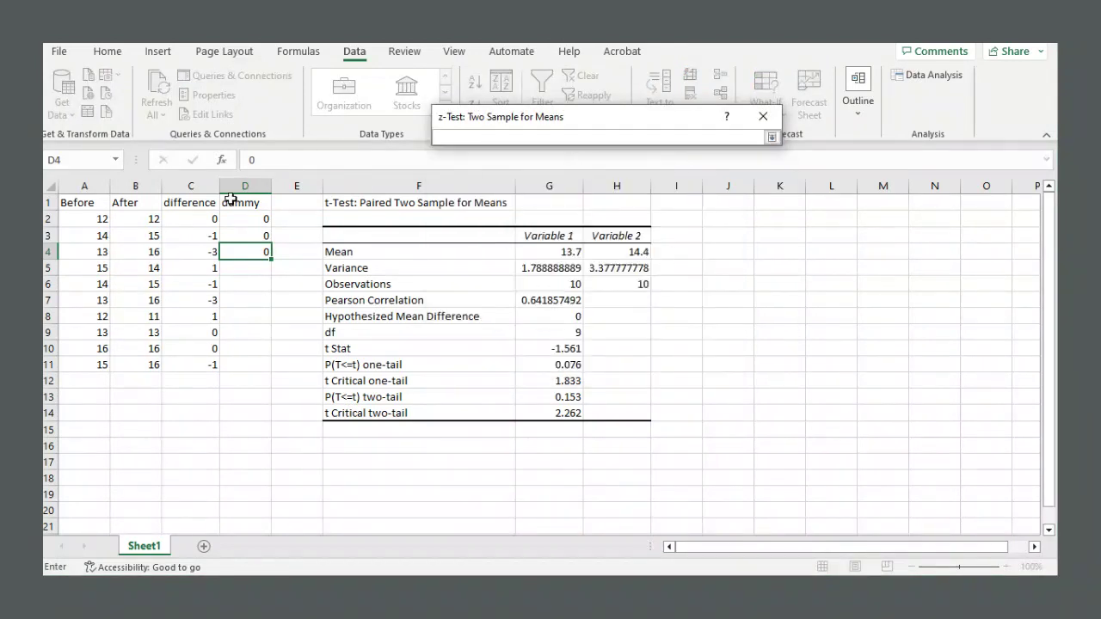
left_click_drag(197, 217, 203, 360)
left_click(772, 137)
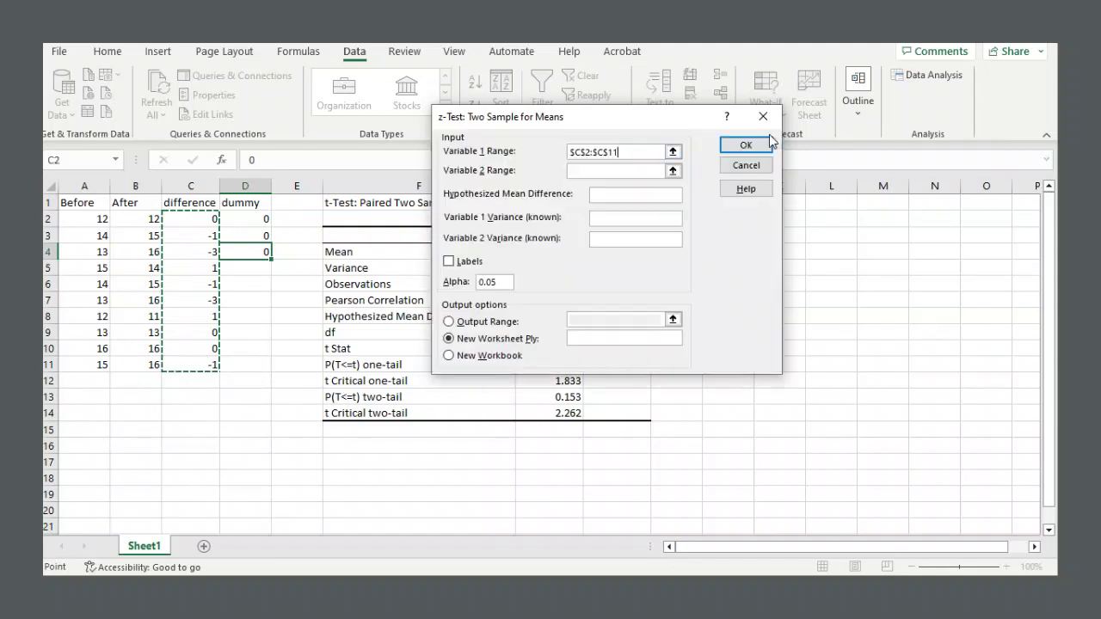
left_click(673, 171)
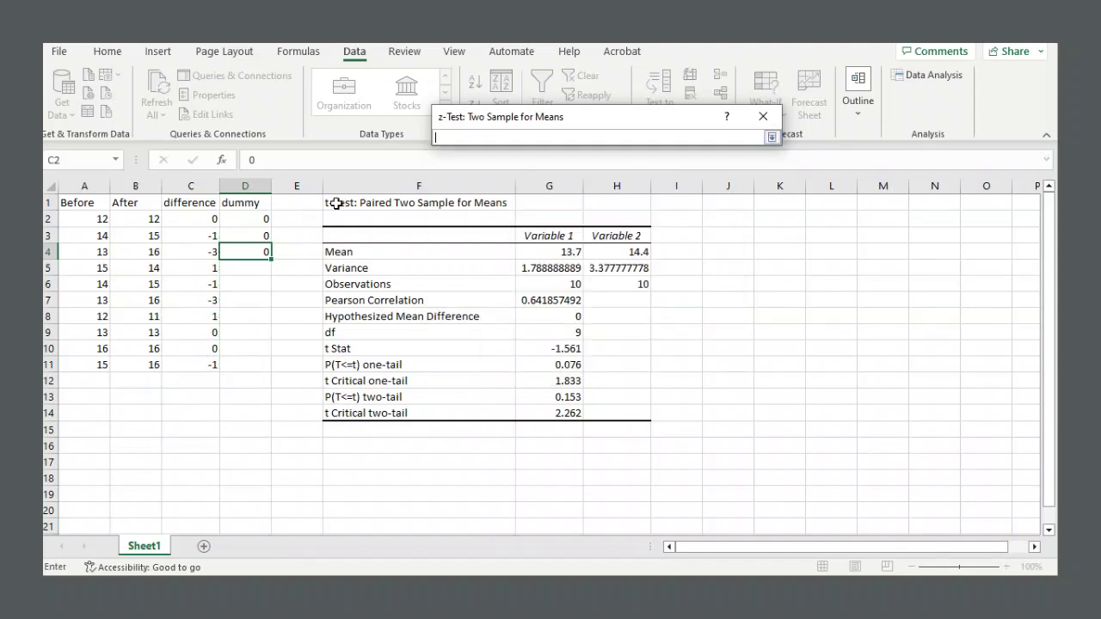
left_click_drag(246, 217, 248, 251)
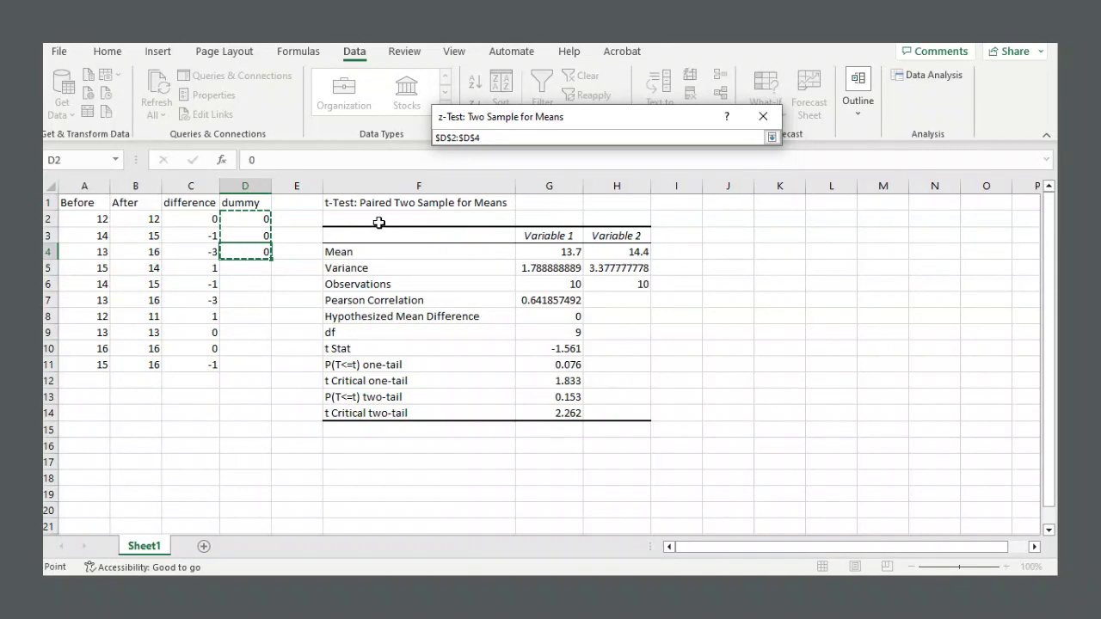
left_click(772, 138)
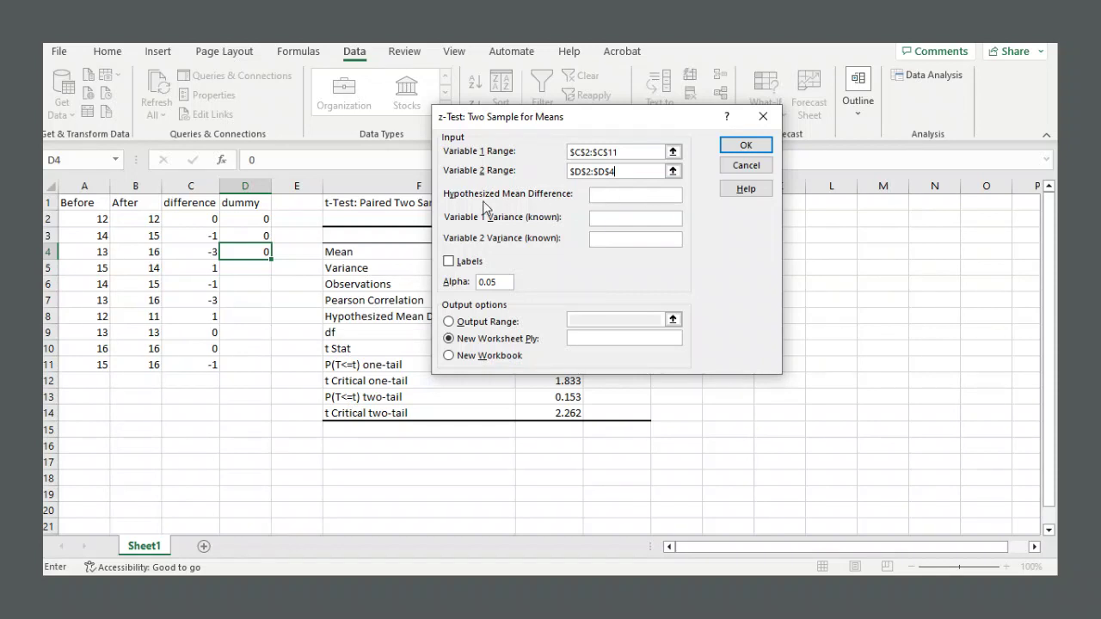
Enter hypothesized mean difference 0 and known variances 2 and 0.000001 in the z-Test settings.
left_click(655, 192)
type("0")
left_click_drag(591, 121, 818, 96)
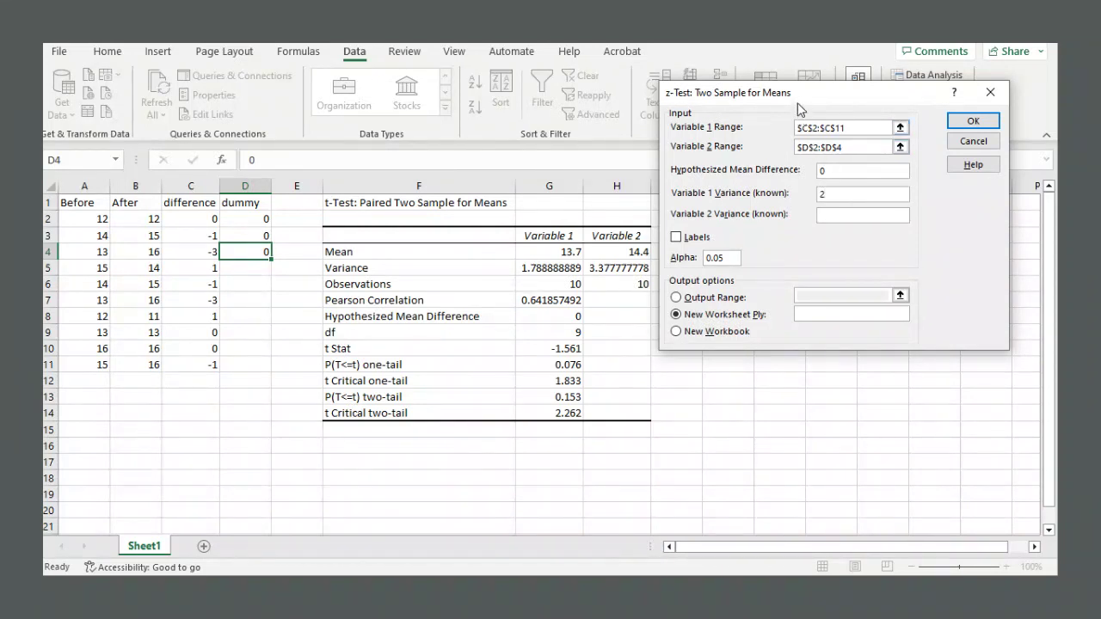
left_click_drag(801, 106, 748, 105)
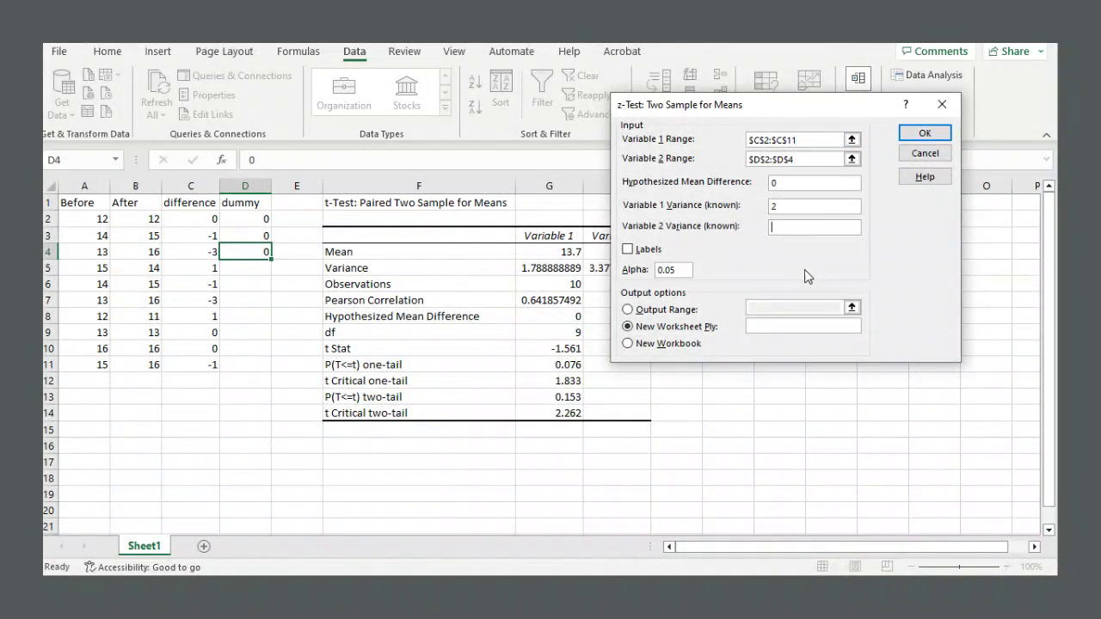
type("0.000001")
Keep alpha at 0.05, set the Output Range to $J$1, and run the z-Test.
double_click(670, 270)
left_click(677, 270)
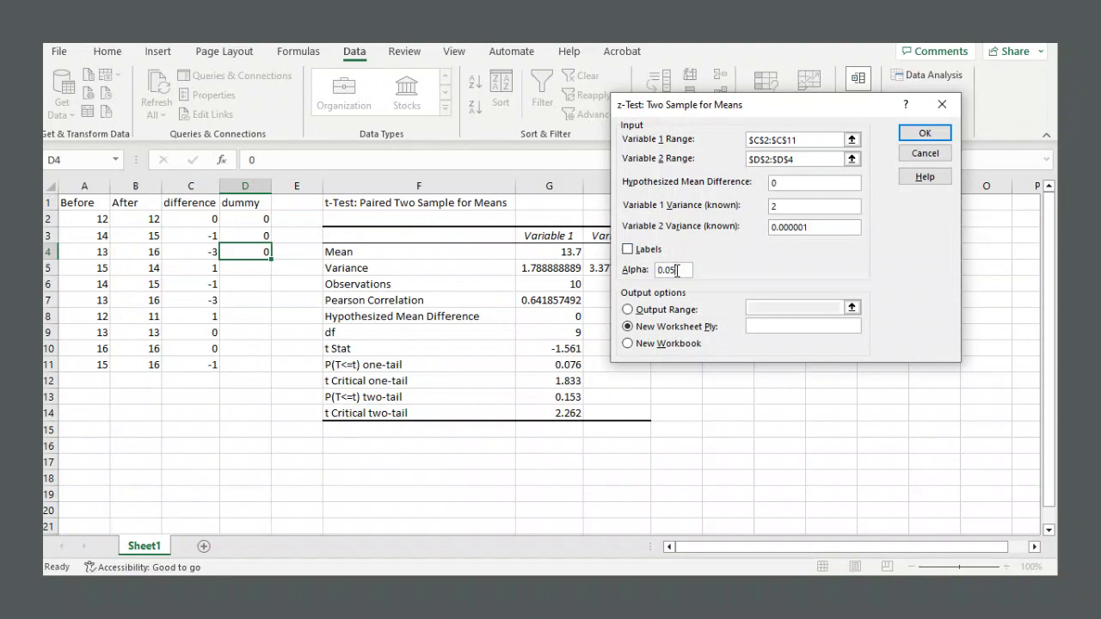
left_click(629, 310)
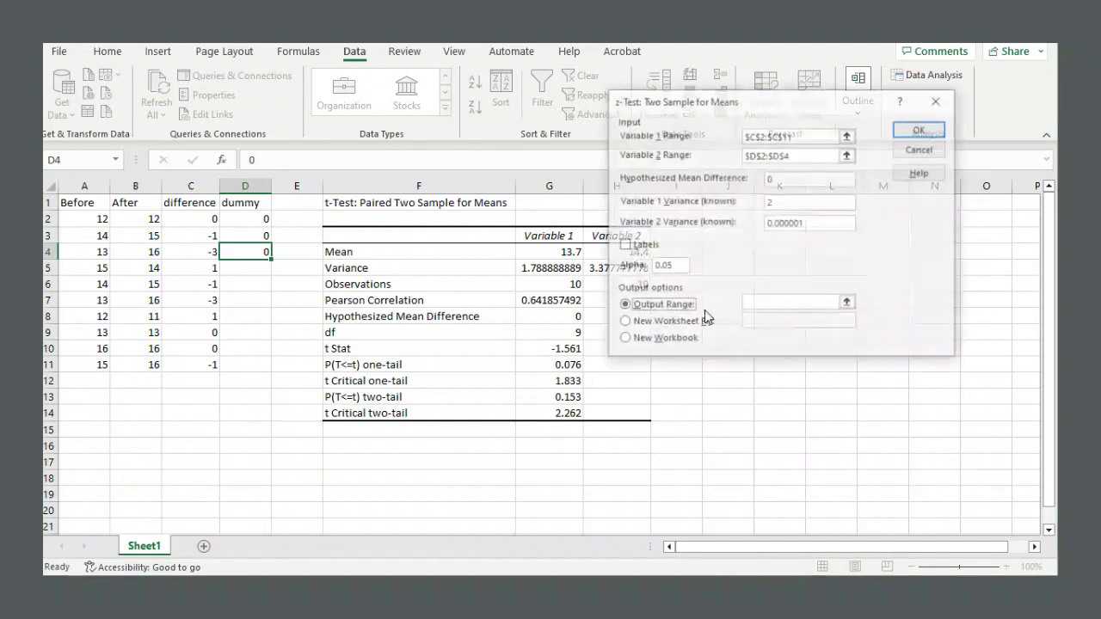
left_click(847, 306)
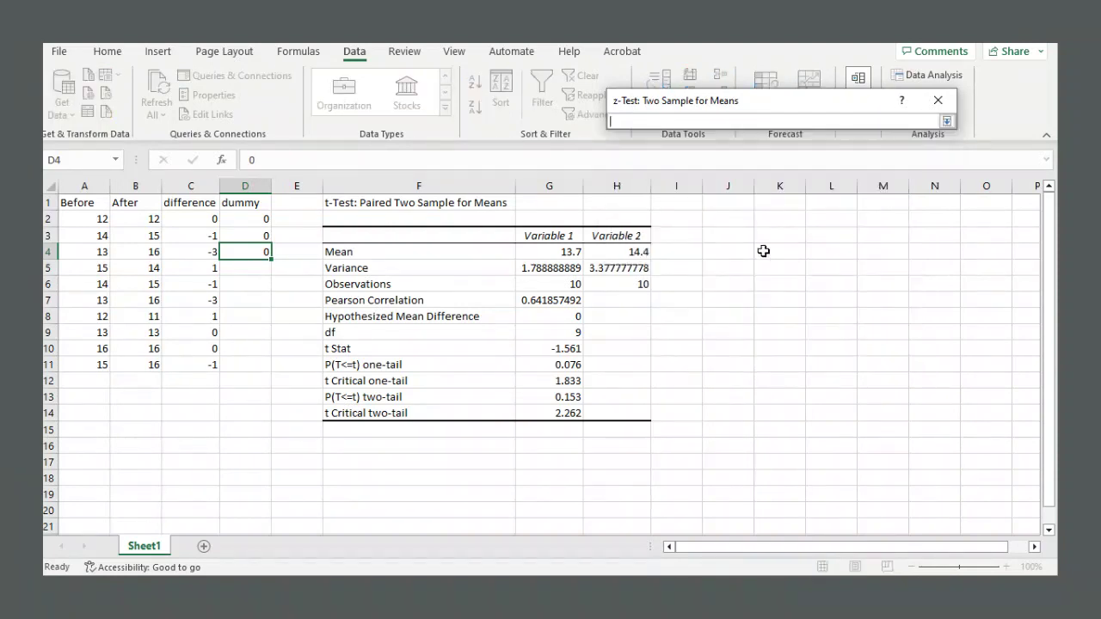
left_click(723, 202)
left_click(947, 121)
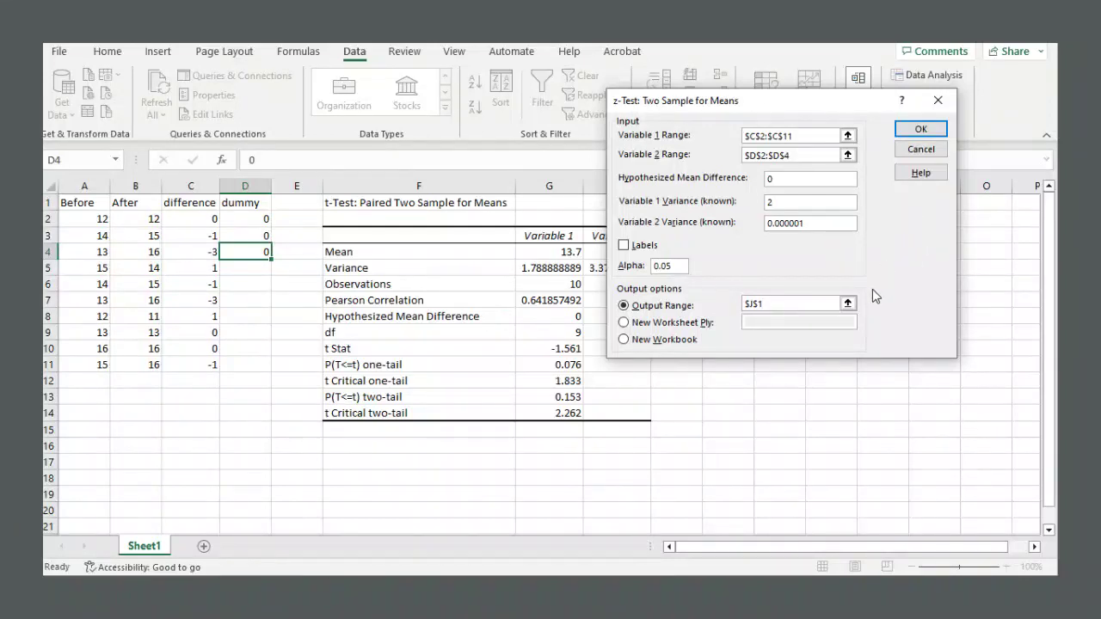
left_click(847, 304)
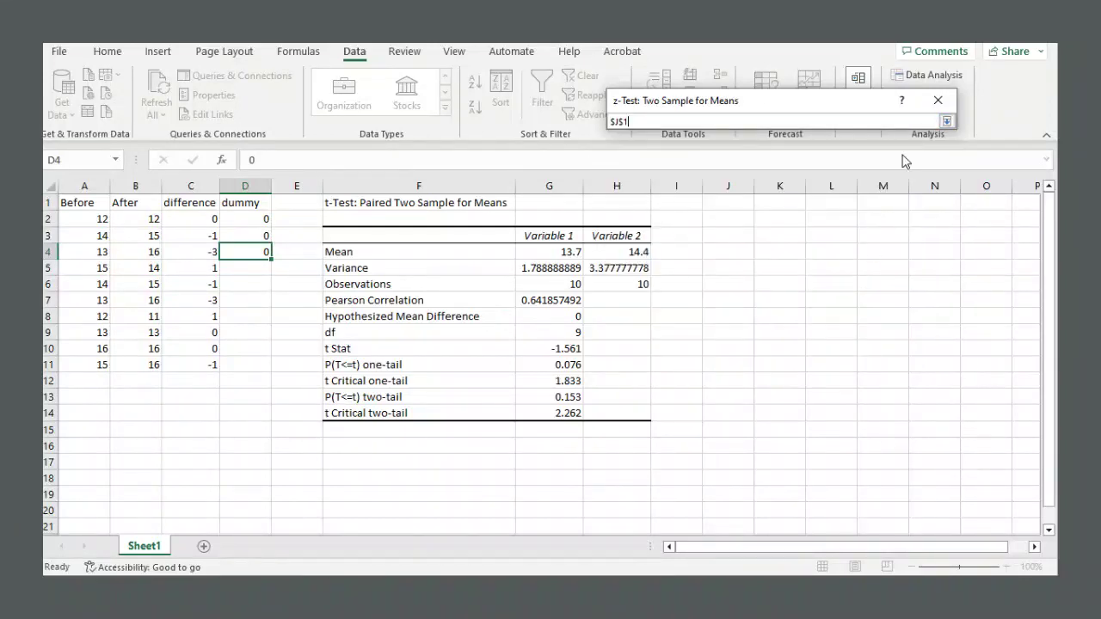
left_click(945, 123)
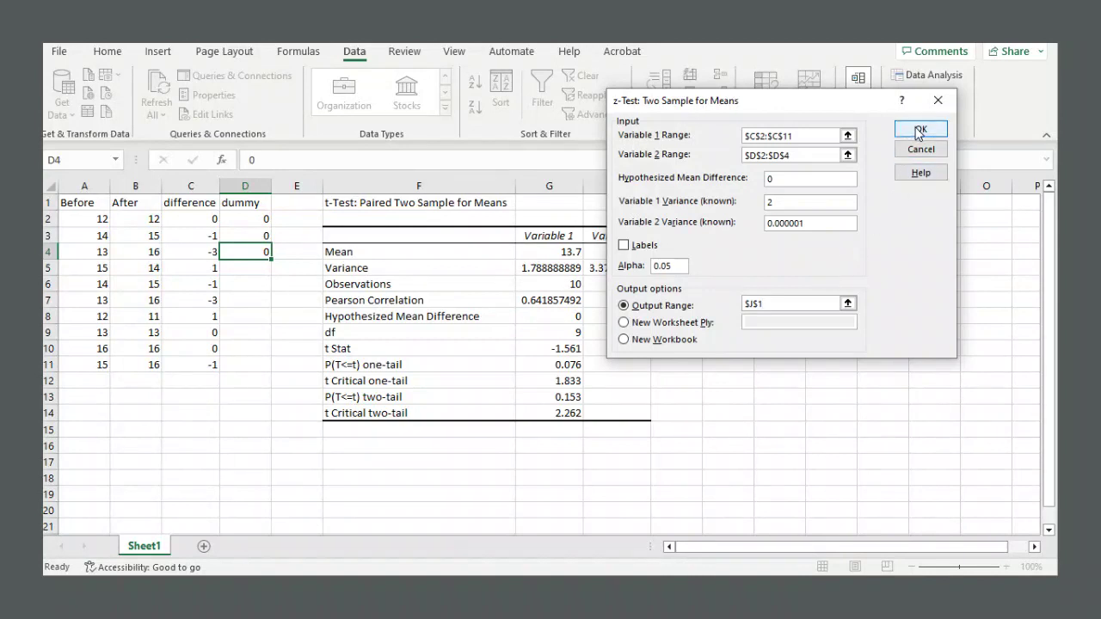
left_click(919, 132)
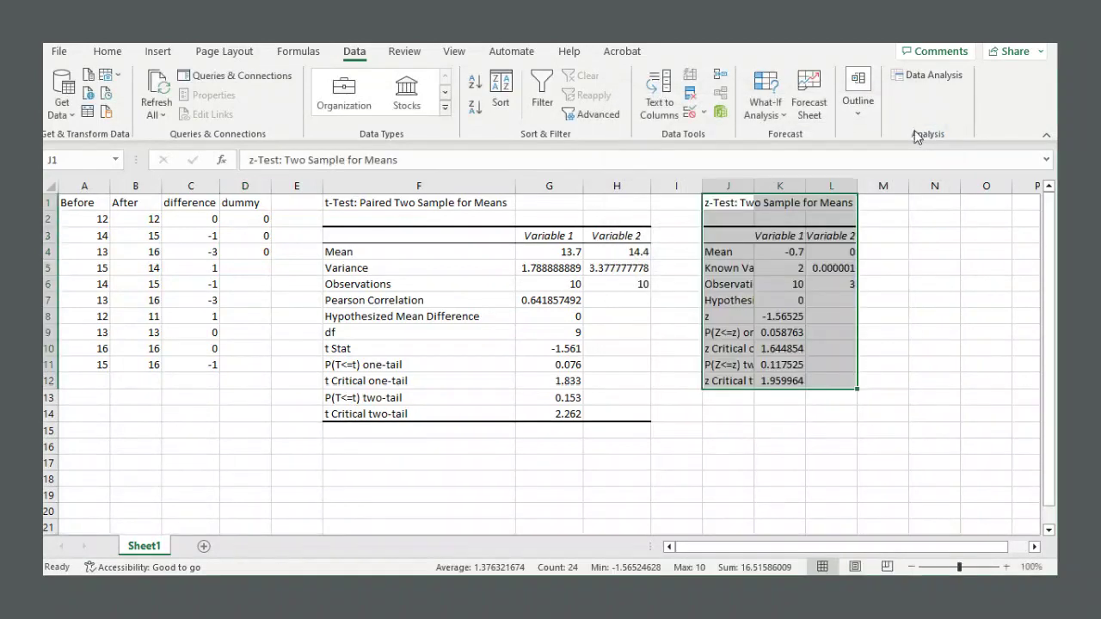
AutoFit columns J, K and L to show full z-Test labels and values.
double_click(753, 179)
double_click(917, 185)
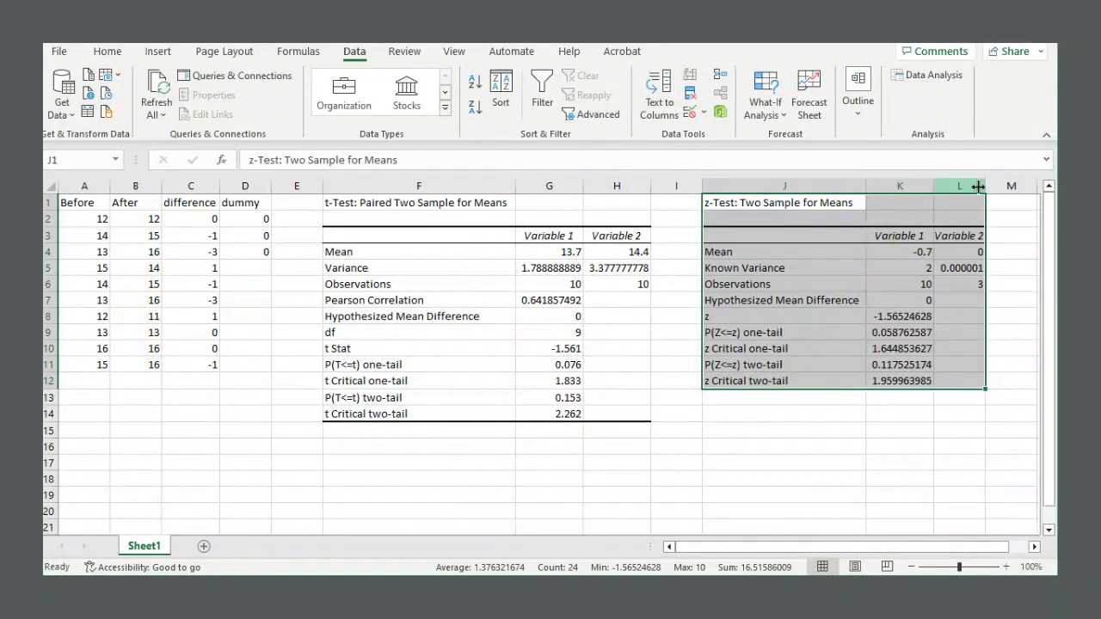
double_click(980, 186)
left_click(887, 444)
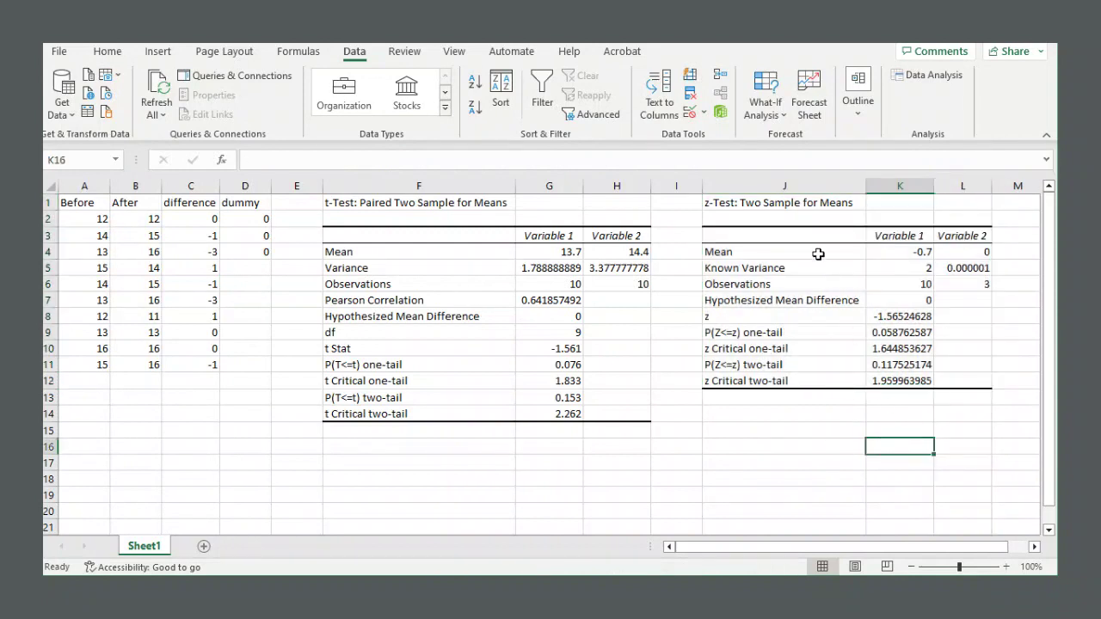
Review the z-Test Mean, Known Variance, Hypothesized Mean Difference and z rows against the t-Test.
left_click_drag(817, 251, 911, 251)
left_click(193, 214)
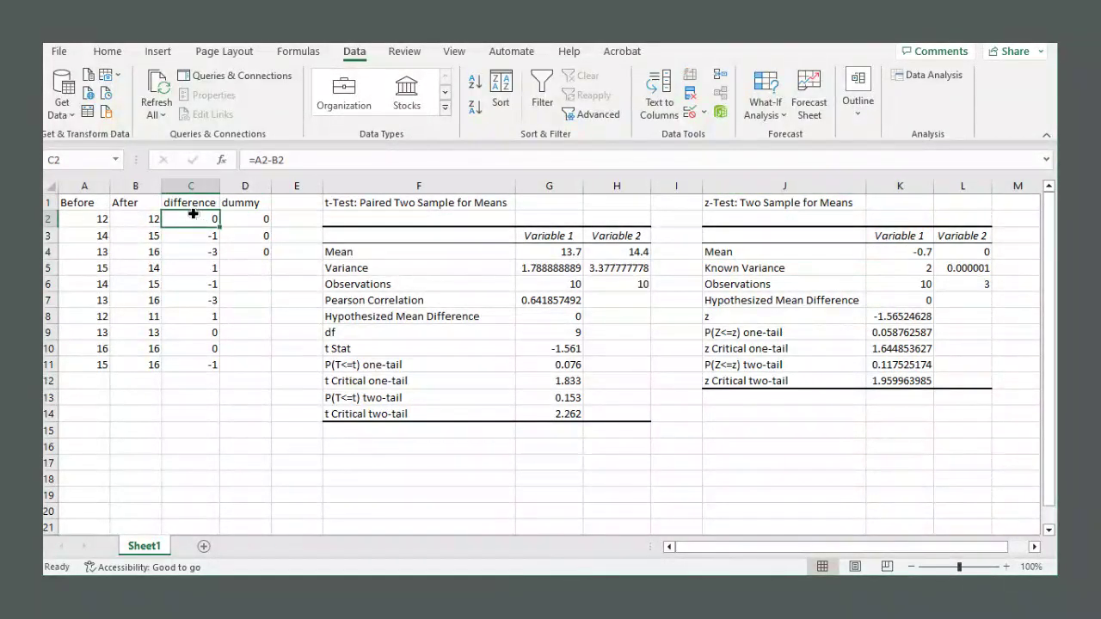
left_click_drag(193, 214, 196, 362)
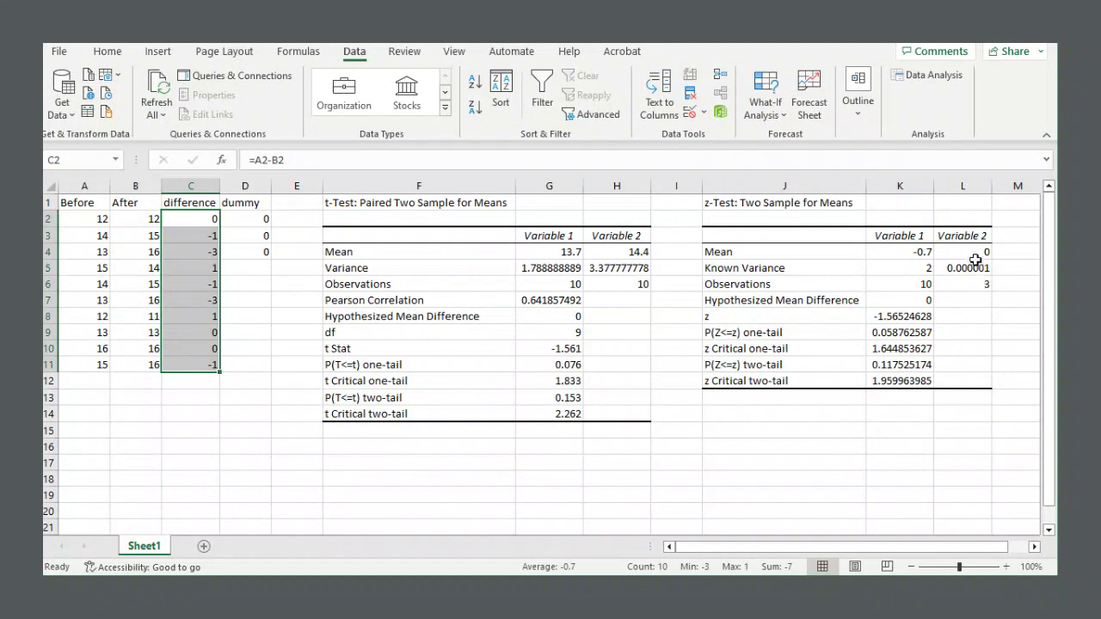
left_click_drag(975, 234, 970, 284)
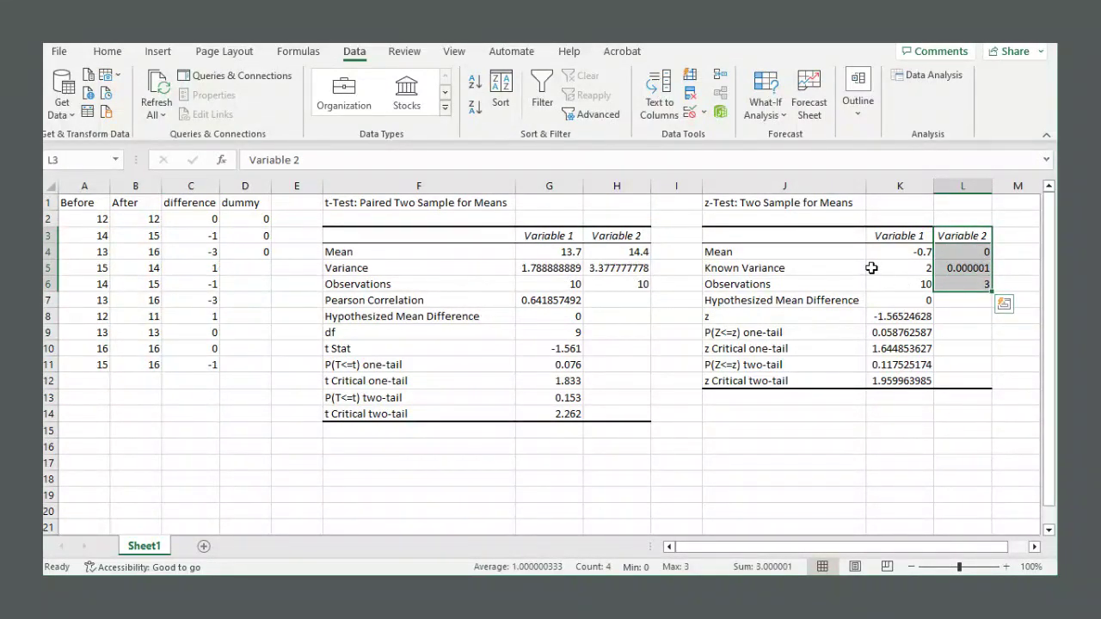
left_click_drag(871, 269, 889, 301)
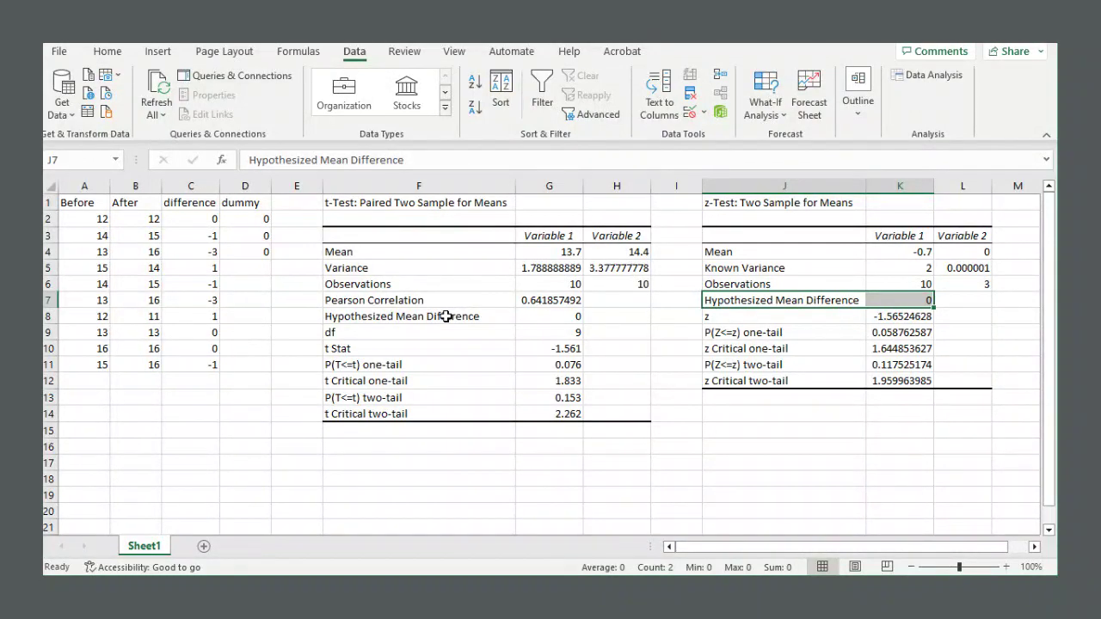
left_click_drag(445, 317, 540, 317)
left_click_drag(819, 303, 893, 304)
left_click_drag(797, 320, 886, 321)
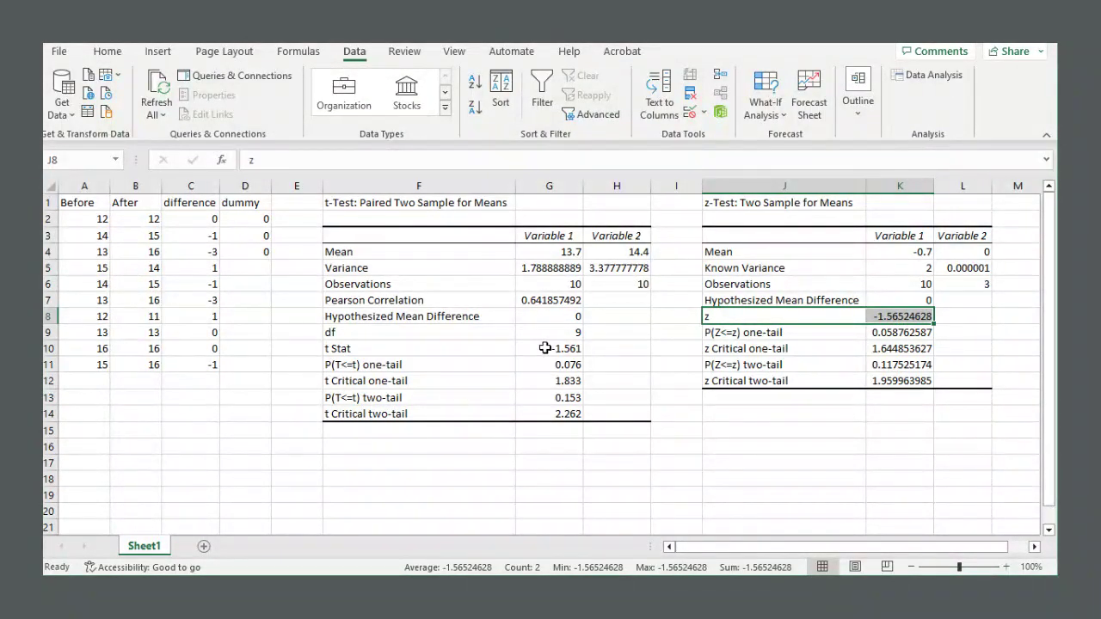
left_click(884, 317)
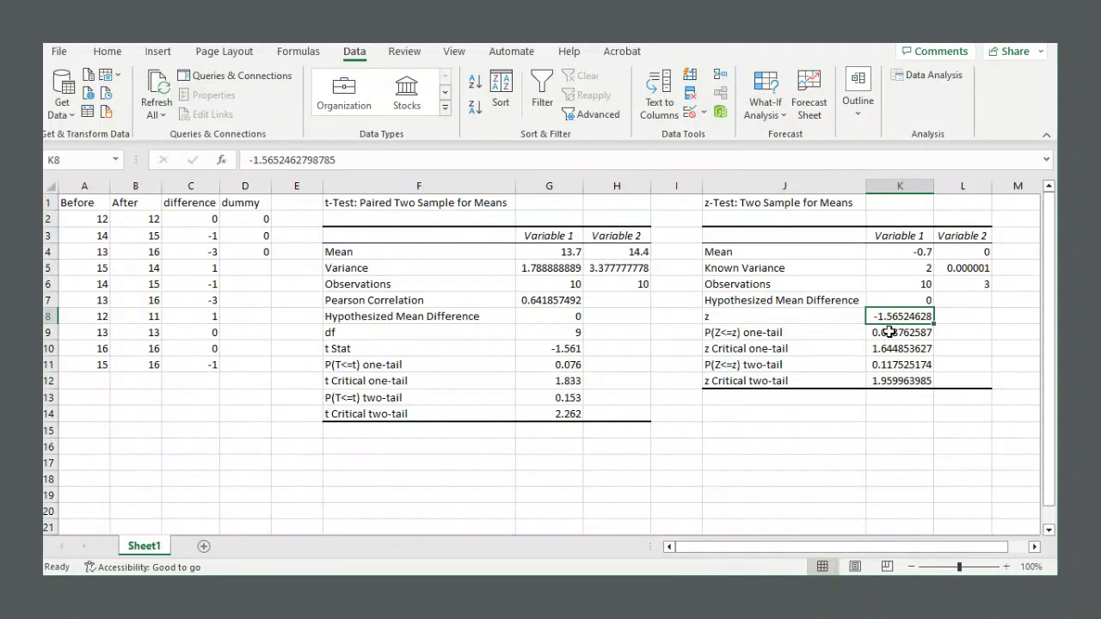
left_click_drag(826, 269, 882, 270)
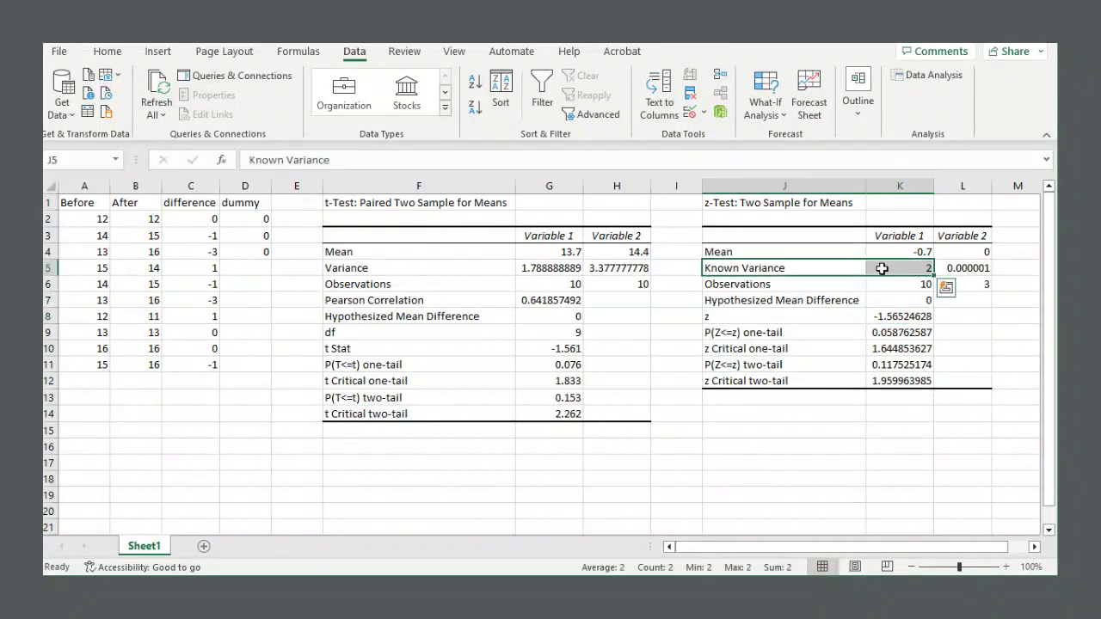
left_click(881, 269)
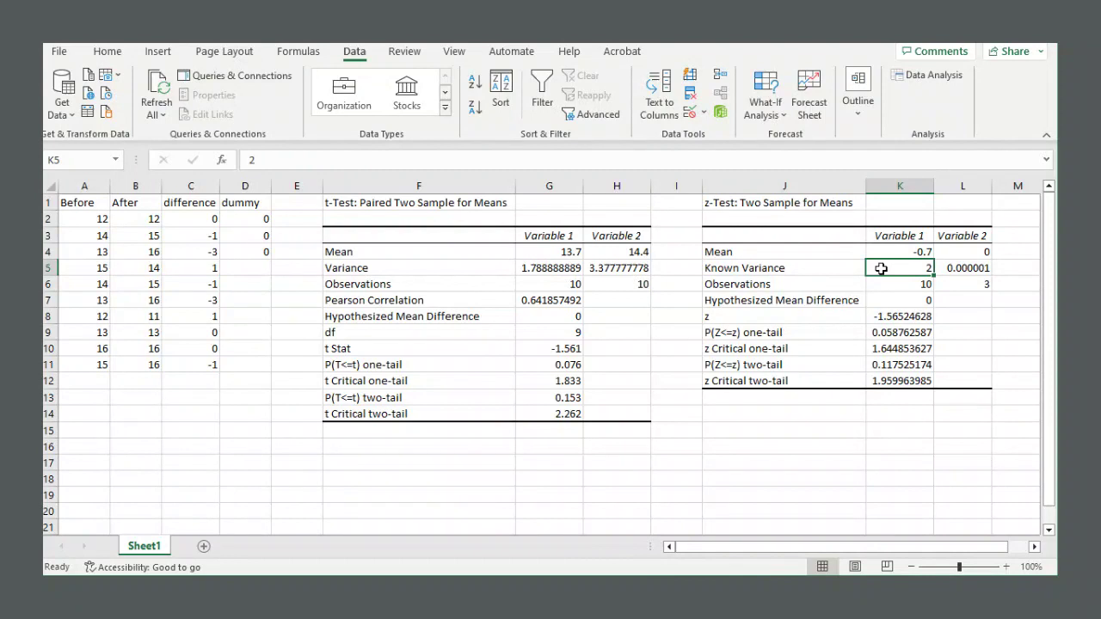
left_click_drag(193, 219, 196, 358)
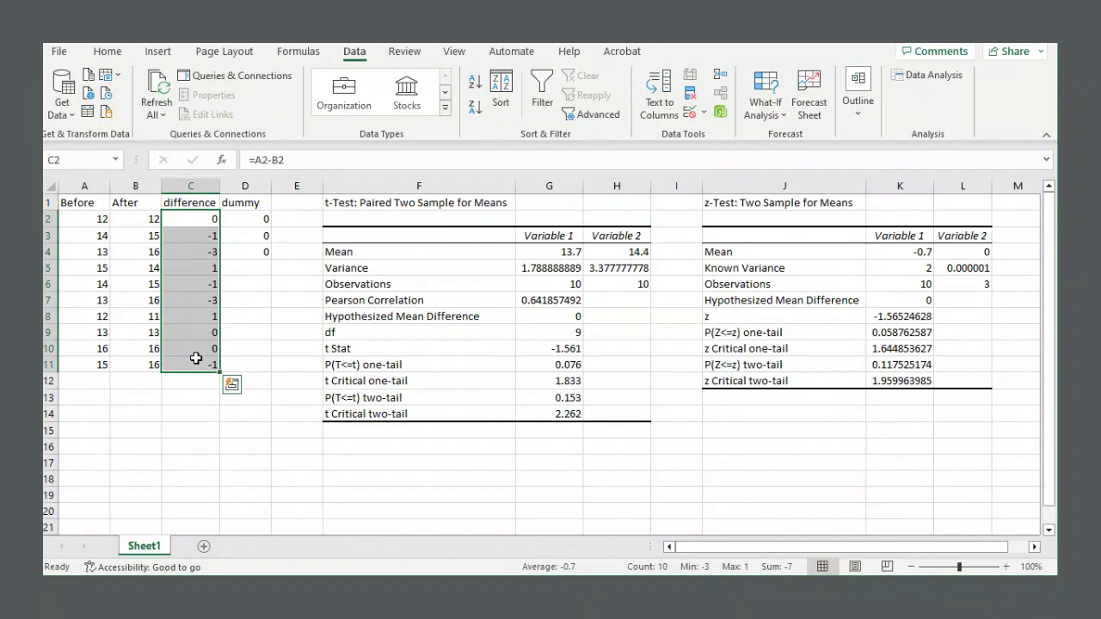
left_click(901, 266)
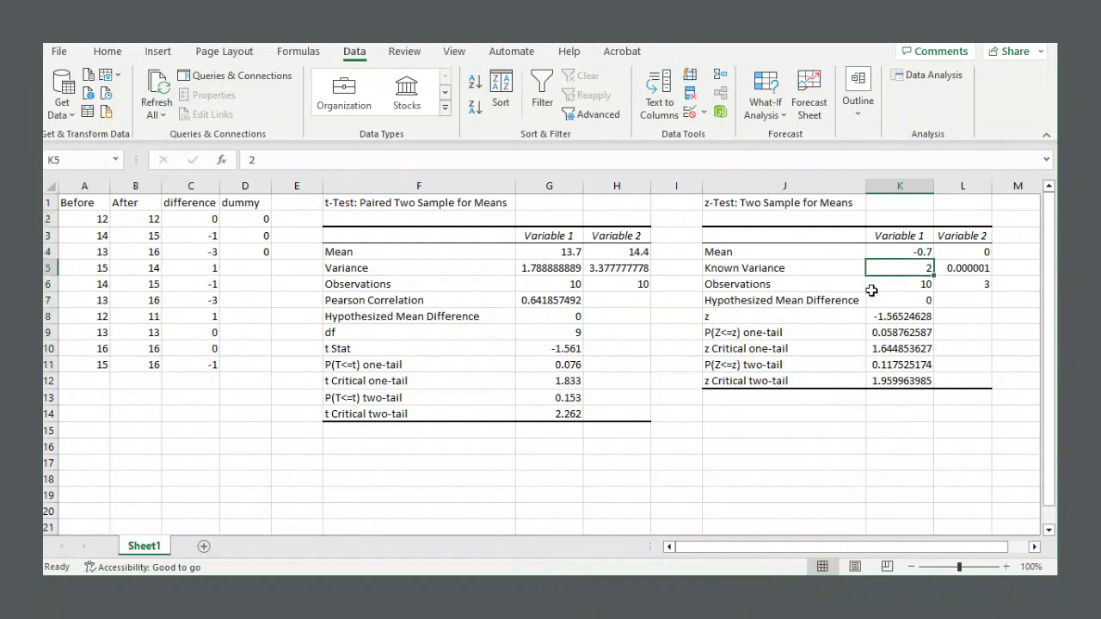
left_click(842, 316)
left_click_drag(842, 316, 910, 318)
left_click_drag(504, 348, 522, 350)
left_click(828, 349)
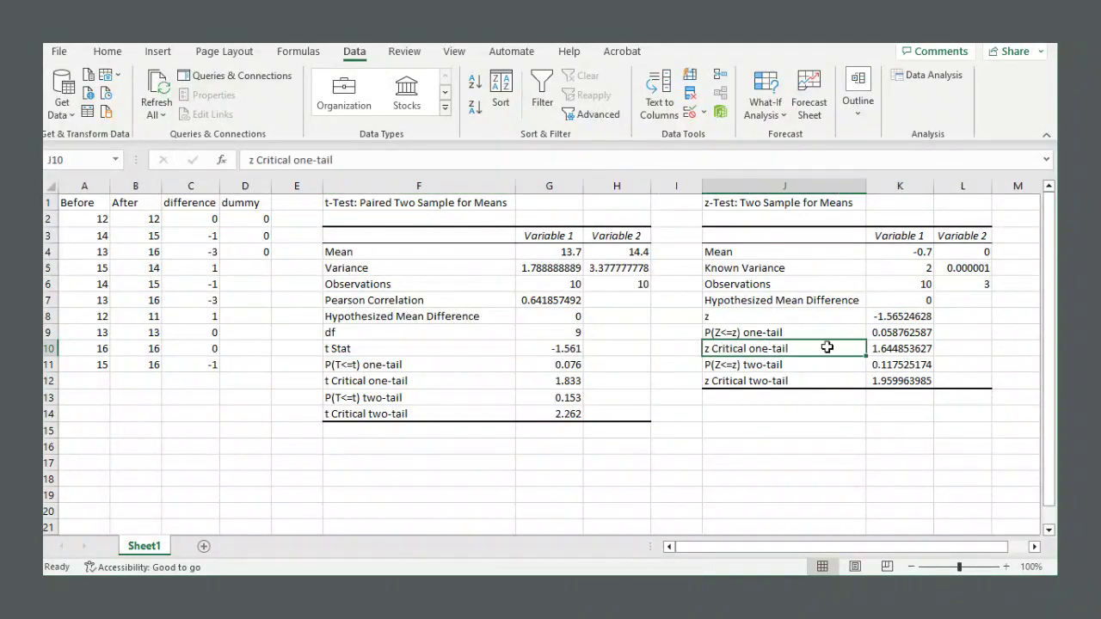
left_click_drag(872, 338, 899, 384)
left_click_drag(815, 334, 884, 348)
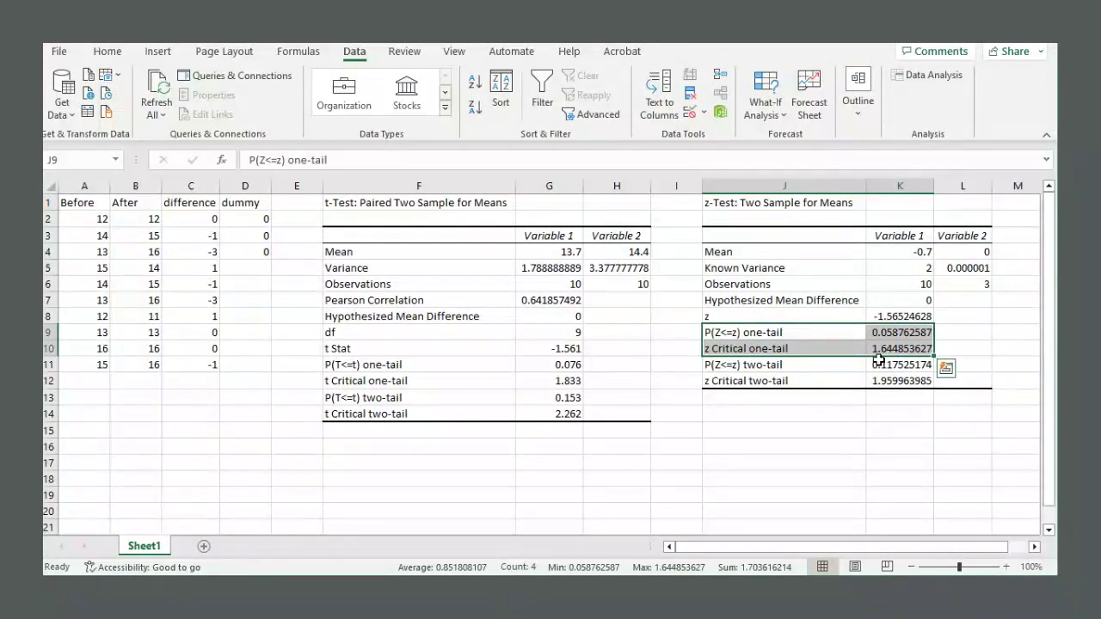
left_click_drag(826, 364, 888, 375)
left_click(883, 416)
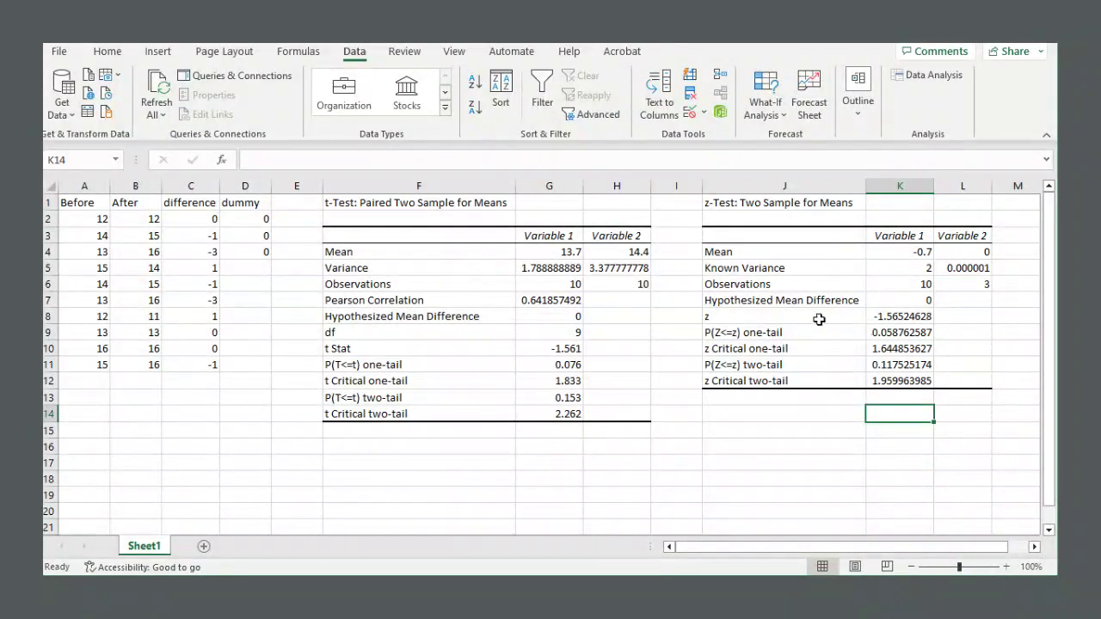
left_click_drag(831, 377, 889, 382)
left_click_drag(845, 353, 886, 352)
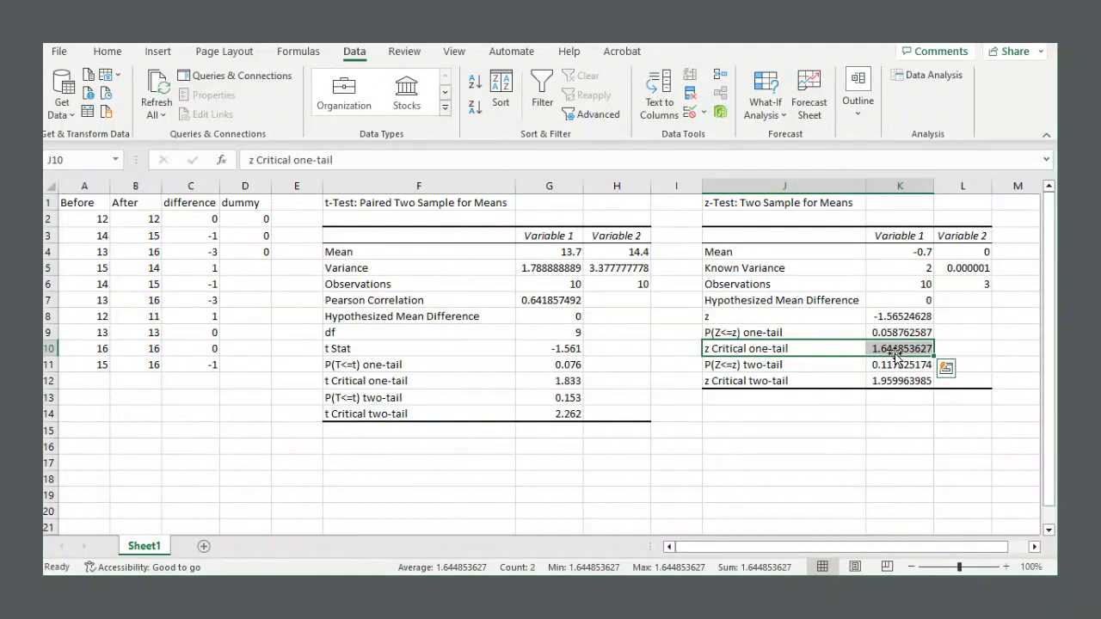
left_click_drag(846, 363, 914, 379)
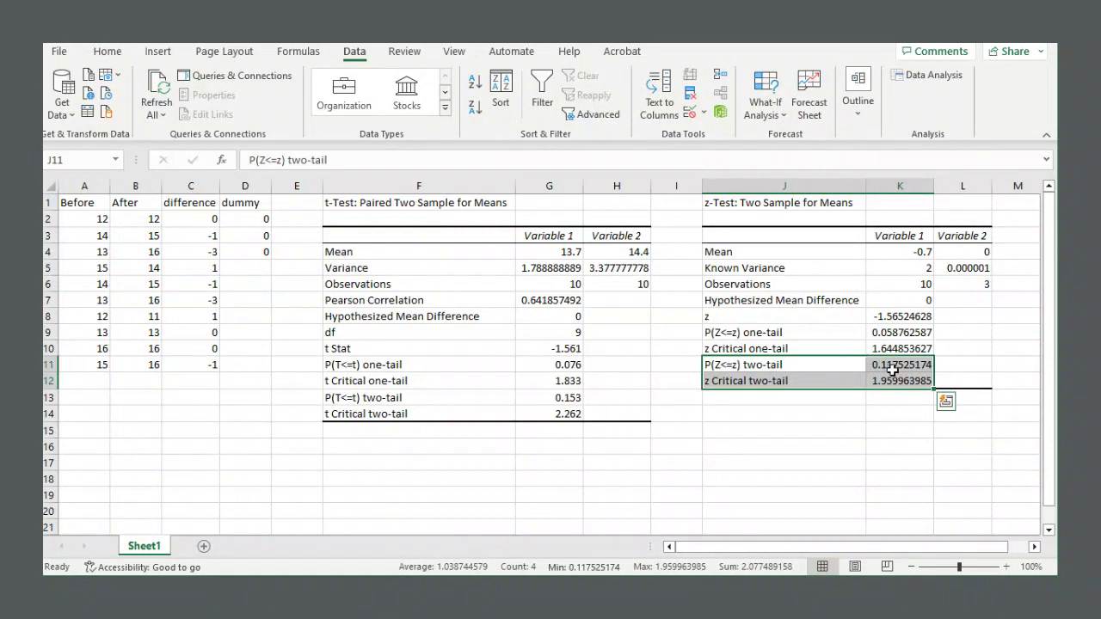
left_click(894, 380)
left_click_drag(822, 380, 877, 380)
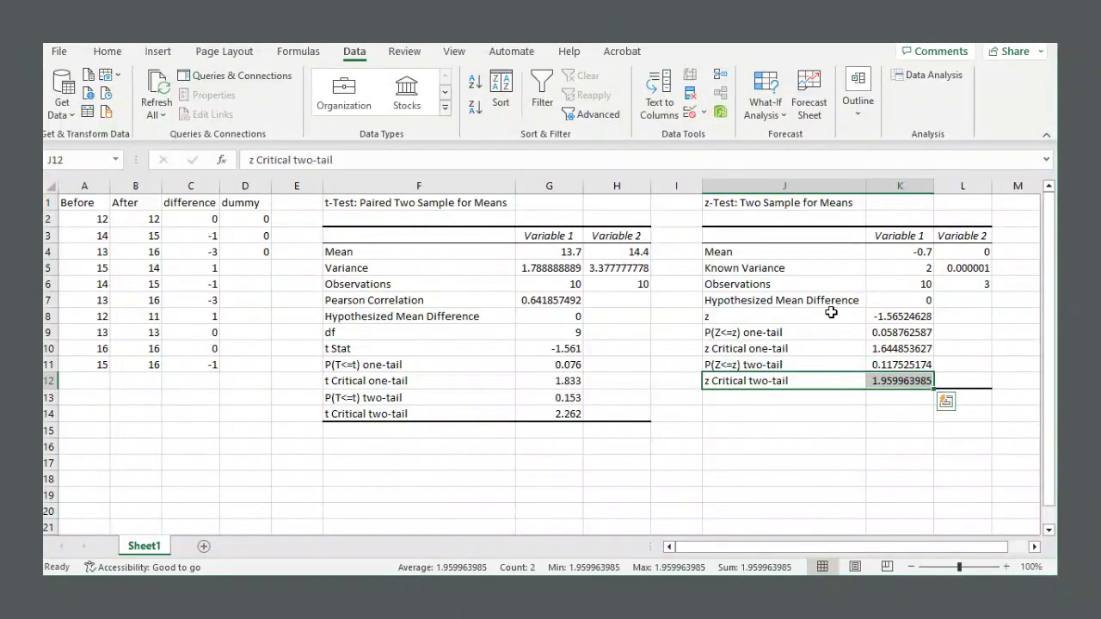
left_click_drag(830, 312, 930, 317)
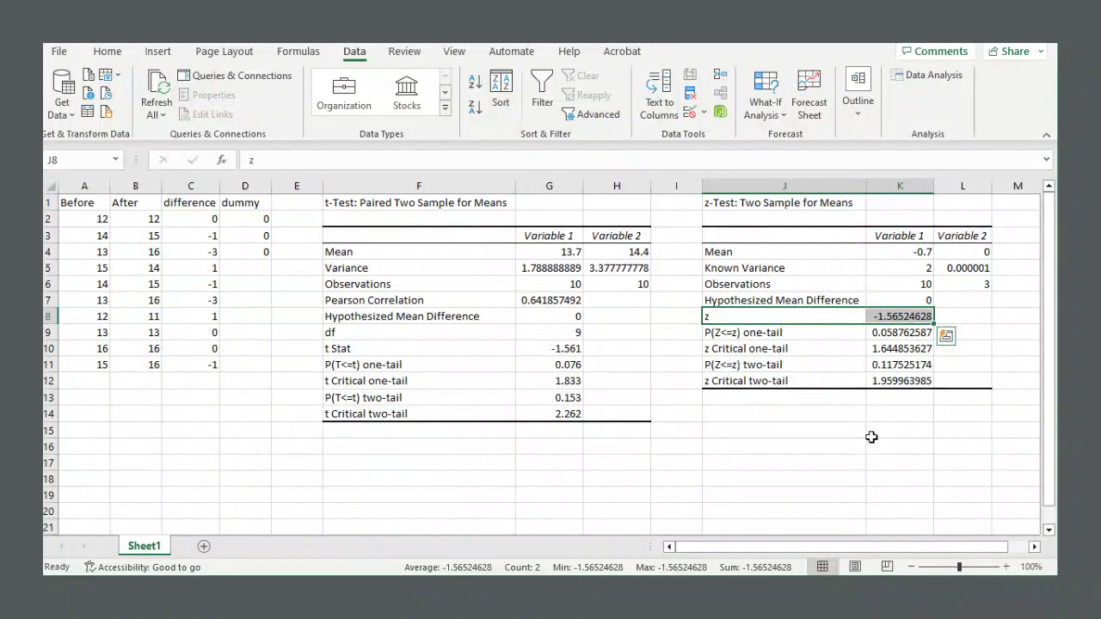
left_click_drag(831, 381, 912, 381)
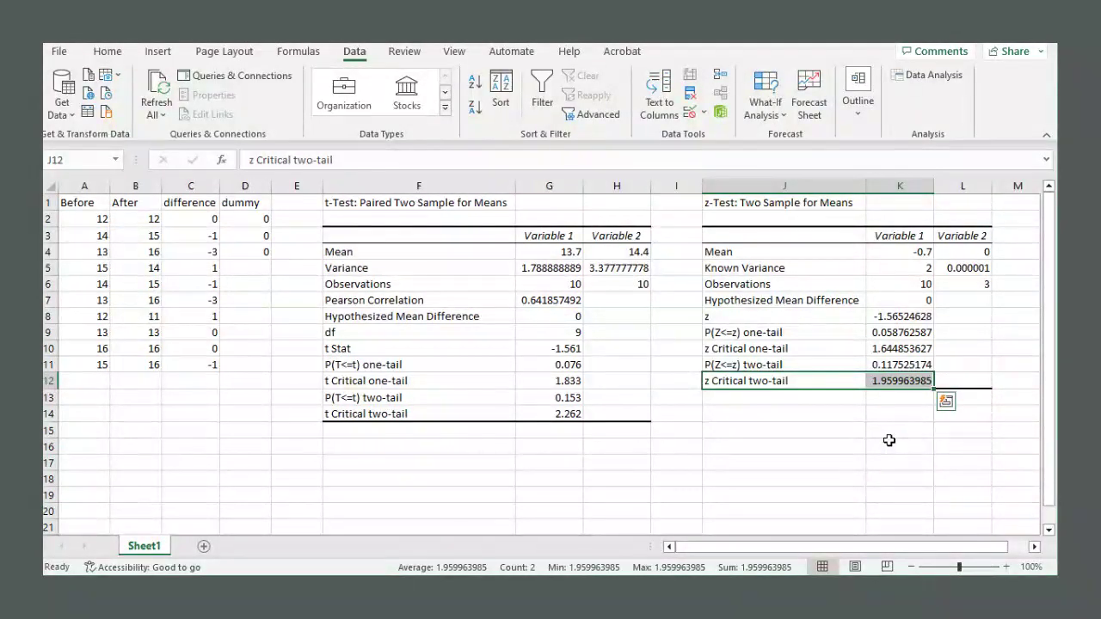
left_click(198, 223)
left_click_drag(197, 223, 209, 359)
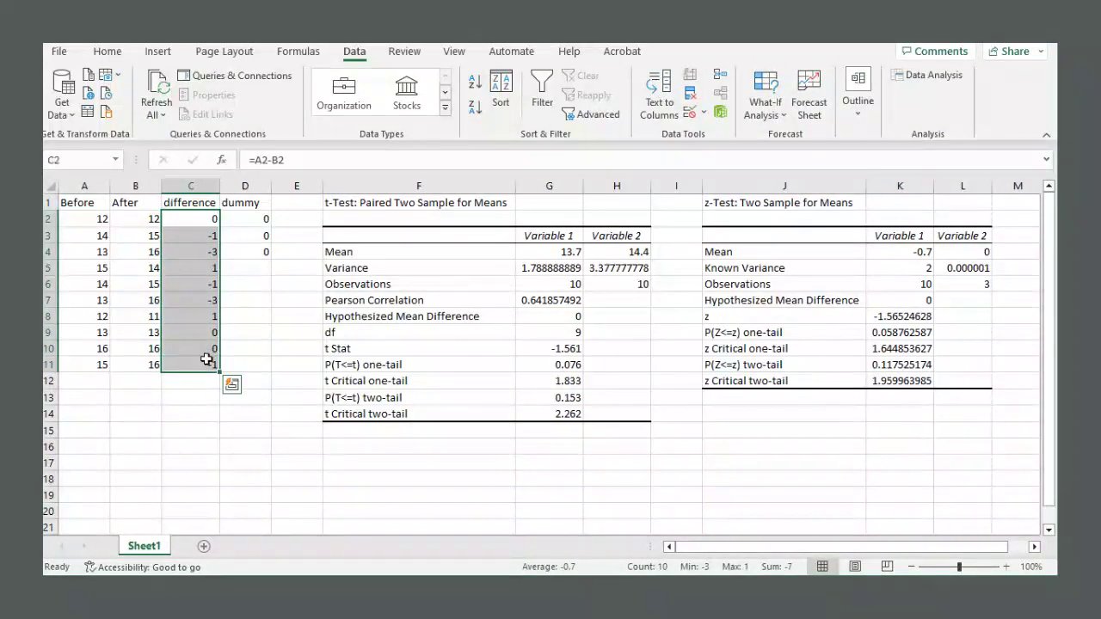
left_click(251, 379)
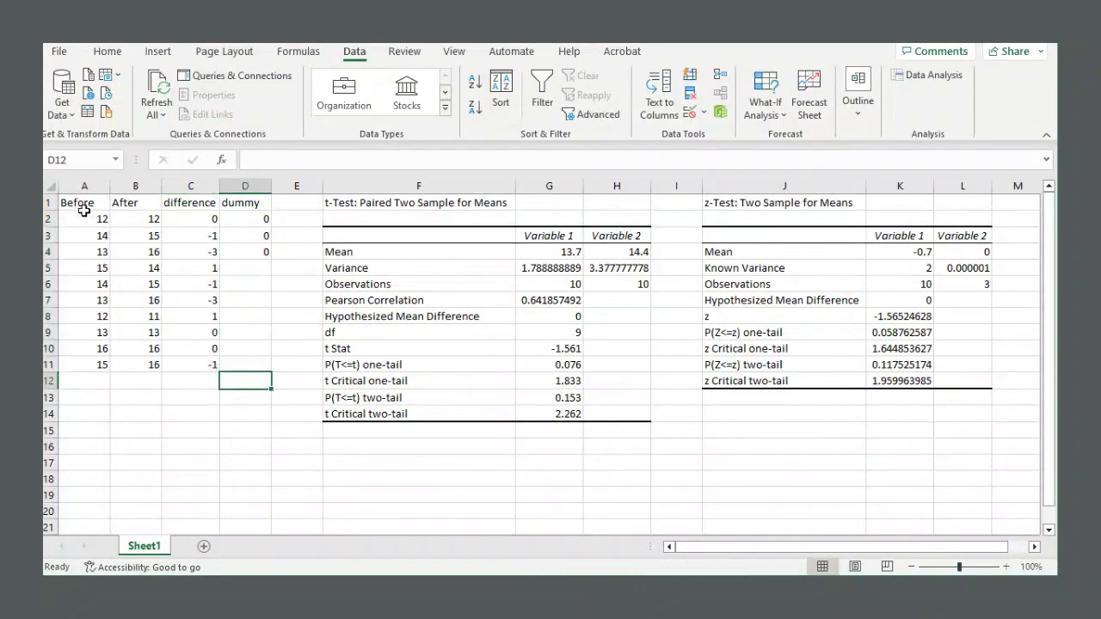
left_click_drag(82, 207, 152, 361)
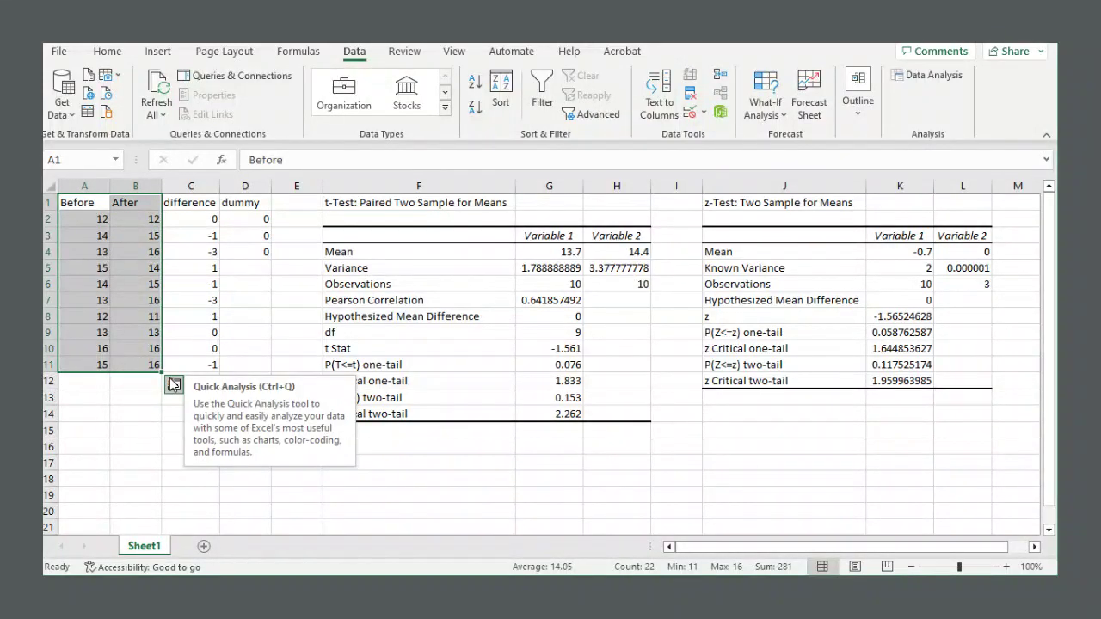
left_click(539, 428)
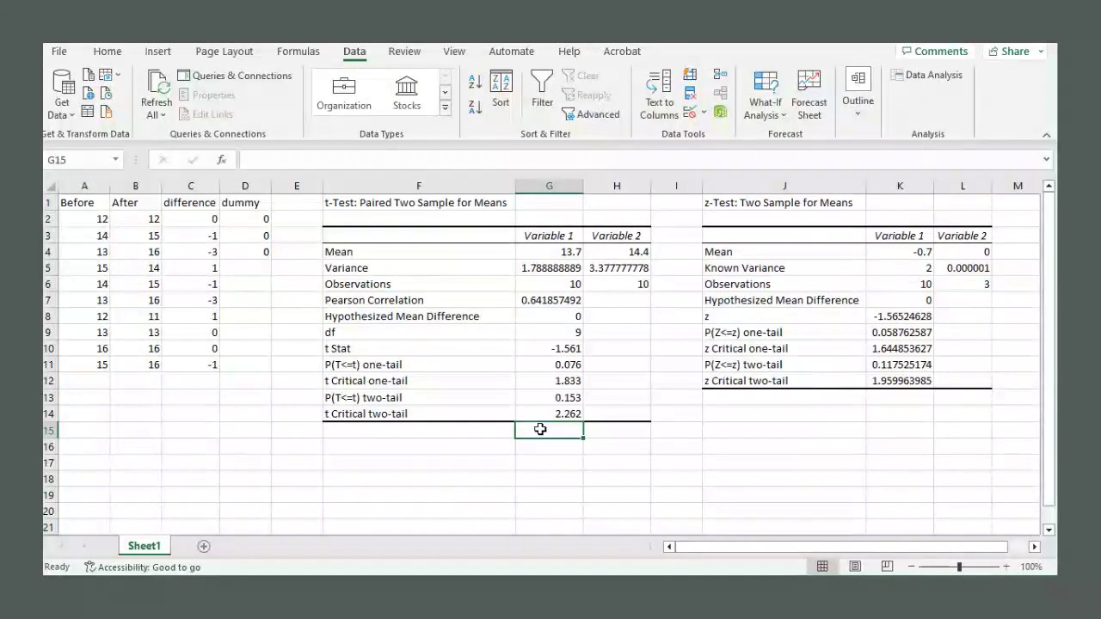